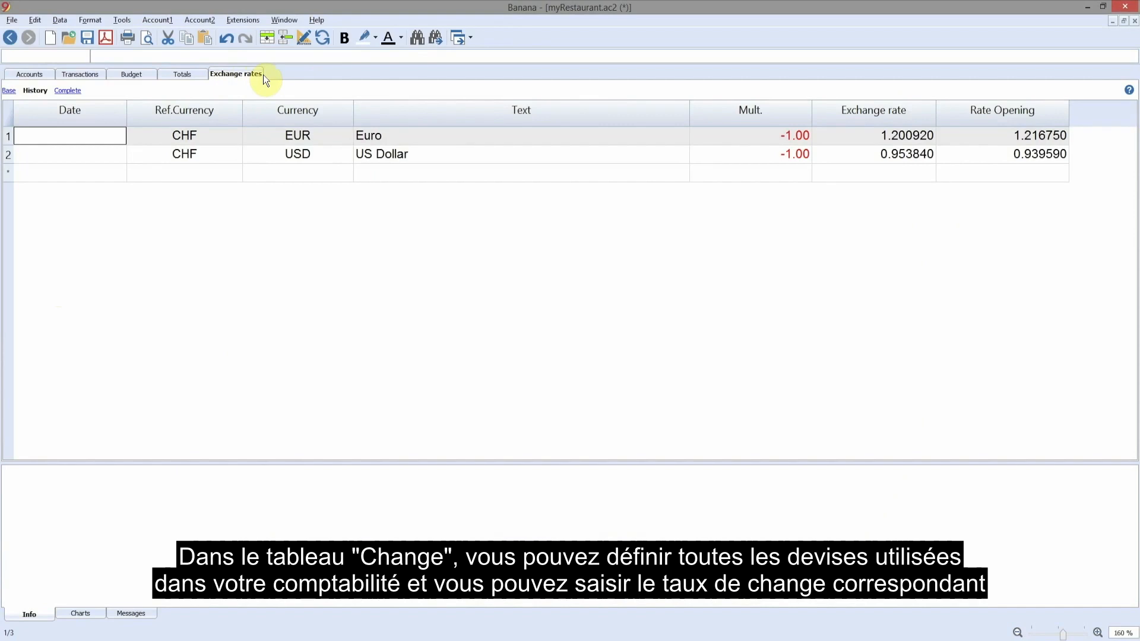
- Set the Euro's exchange rate in the undated row to 1.081960
left_click(274, 116)
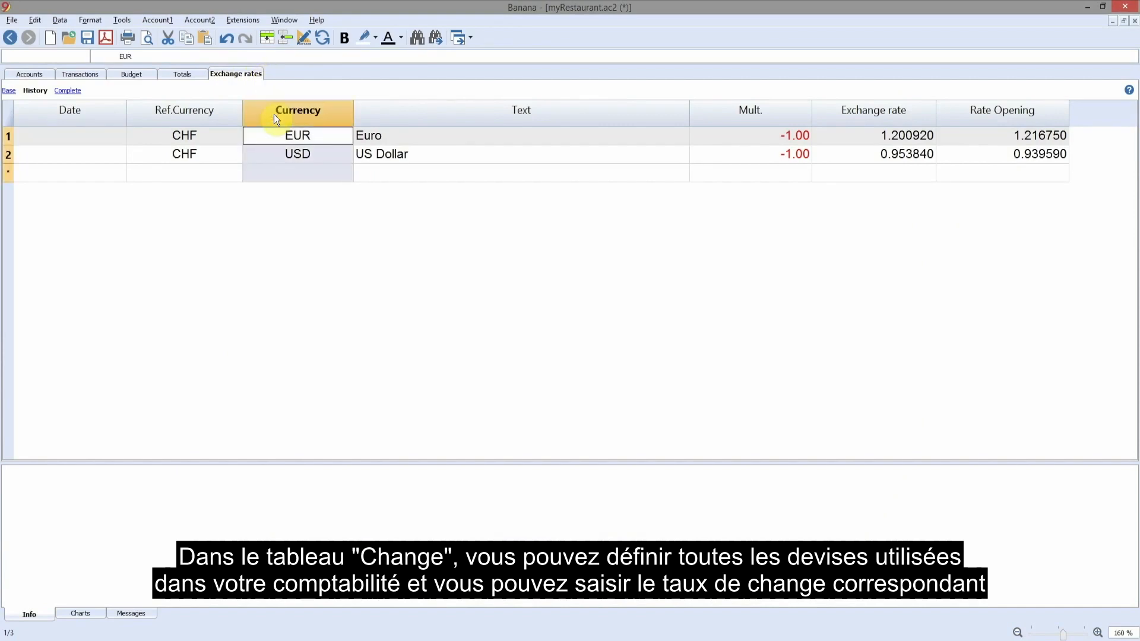
left_click(921, 139)
type("1.081960")
key("Return")
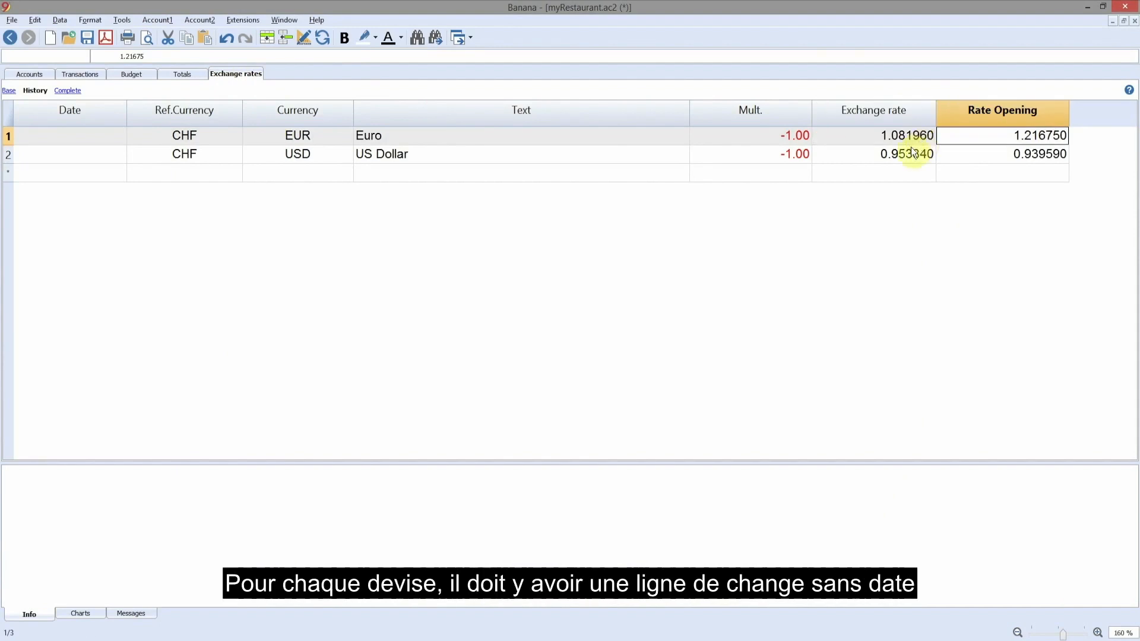
- Set the Euro's opening rate in the undated row to 1.08633
left_click(98, 138)
left_click(98, 155)
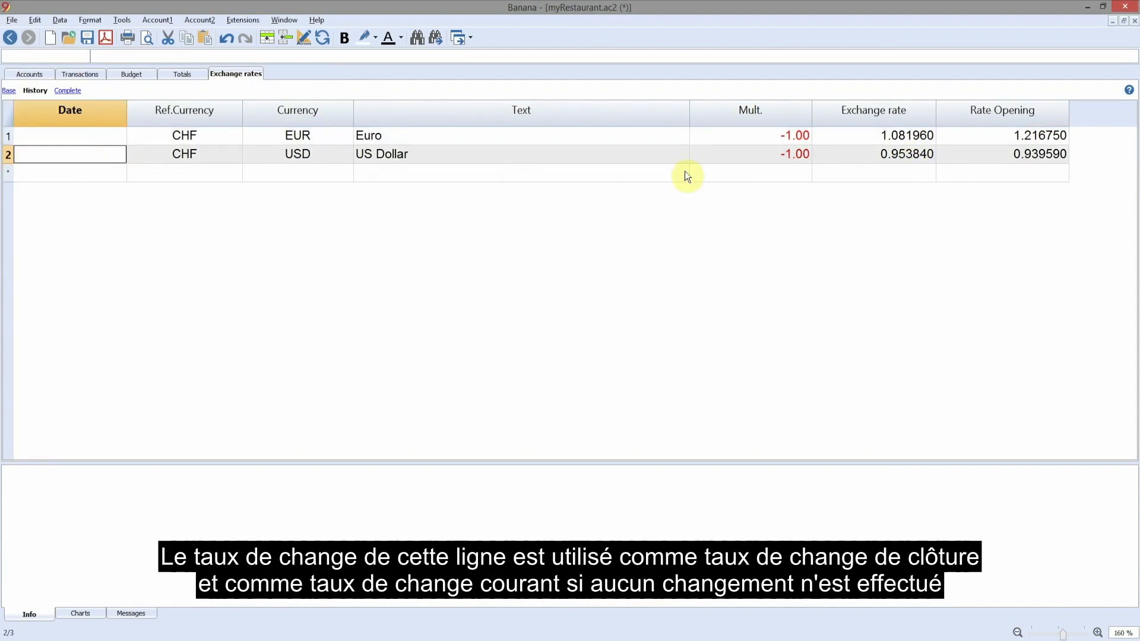
left_click(913, 136)
left_click(906, 159)
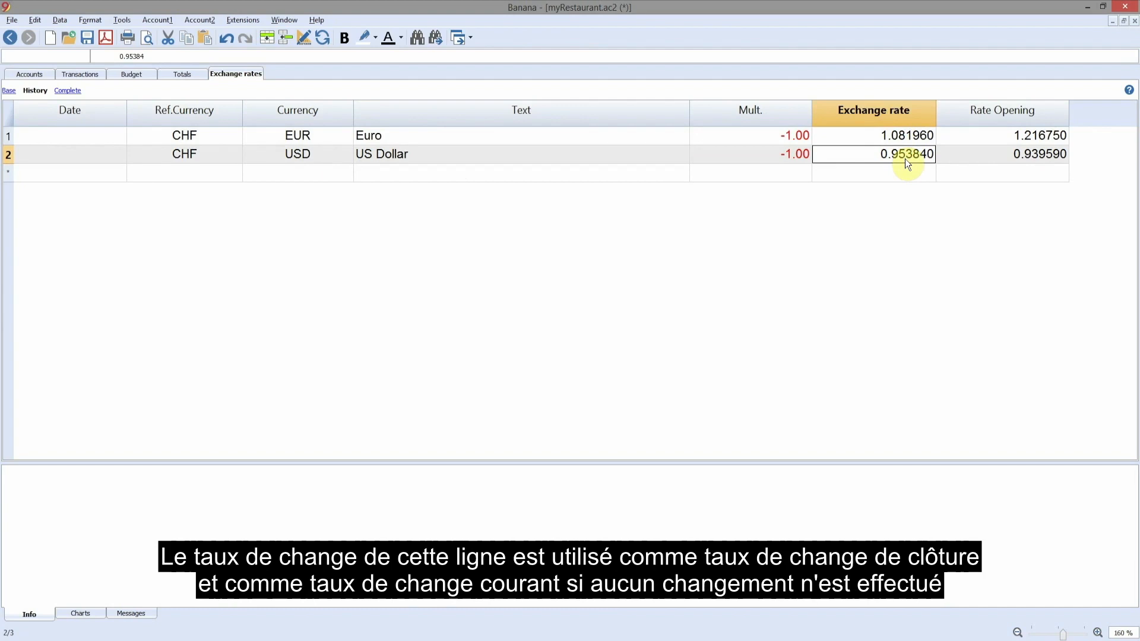
left_click(961, 135)
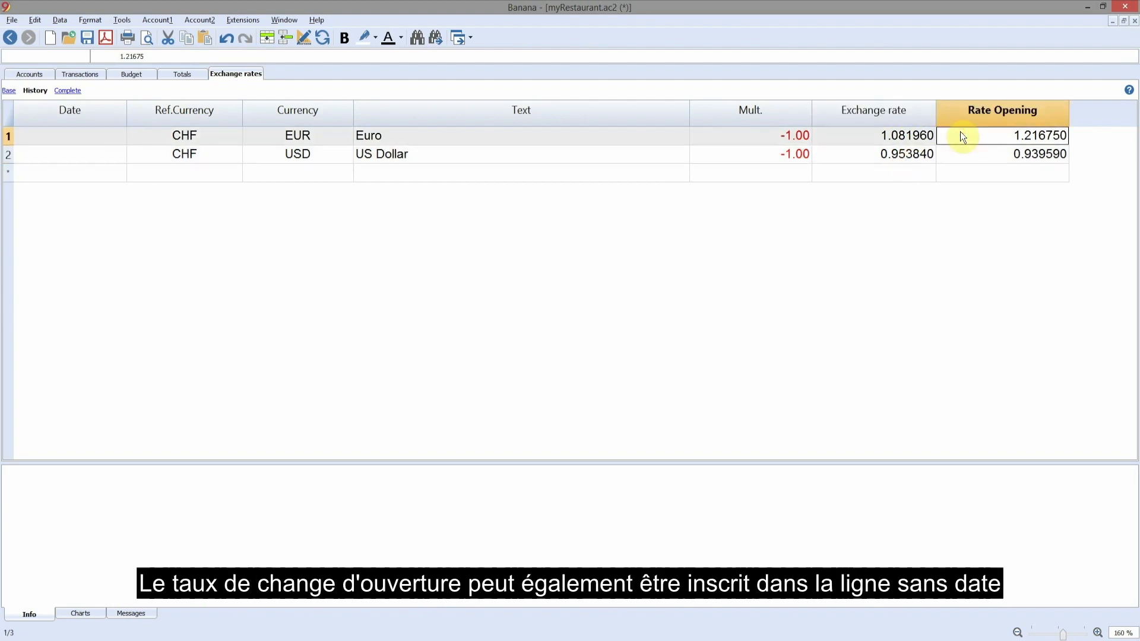
type("1.08633")
key("Return")
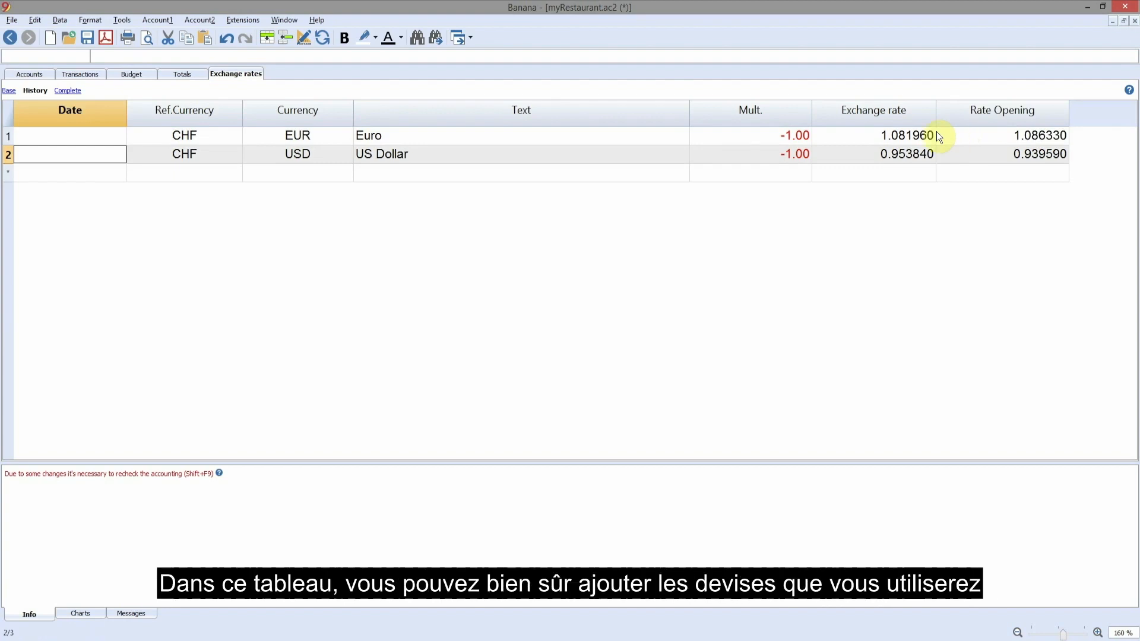
- Add rows to the exchange rates table and enter GBP, British pound, with CHF as reference currency
left_click(284, 42)
key("Tab")
type("CHF")
key("Tab")
type("GBP")
key("Tab")
type("British pound")
- Give the British pound a multiplier of -1, exchange rate 1.27553 and opening rate 1.28424
key("Tab")
type("-1")
key("Tab")
type("1.27553")
key("Tab")
type("1.28424")
key("Return")
- Enter CNY, Chinese Yuan, against CHF with multiplier -1, exchange rate 0.13949 and opening rate 0.13903
key("Tab")
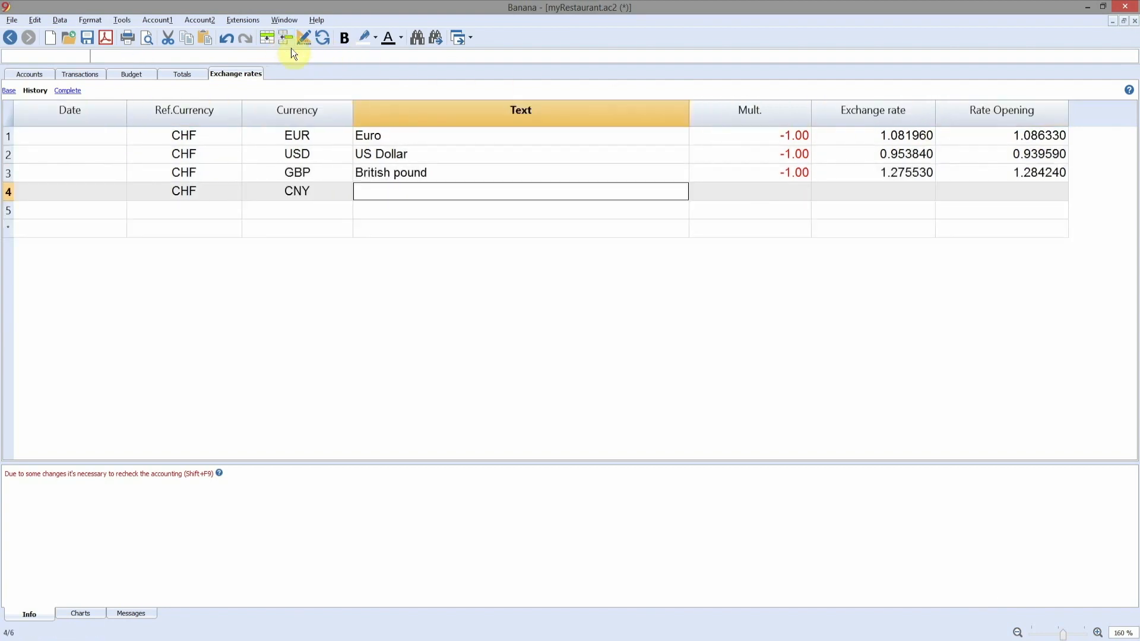
type("13949")
key("Tab")
type("0.13903")
key("Return")
- Enter BRL, Brazilian Real, against CHF with multiplier -1, exchange rate 0.23767 and opening rate 0.24086
key("Tab")
type("CHF")
key("Tab")
type("BRL")
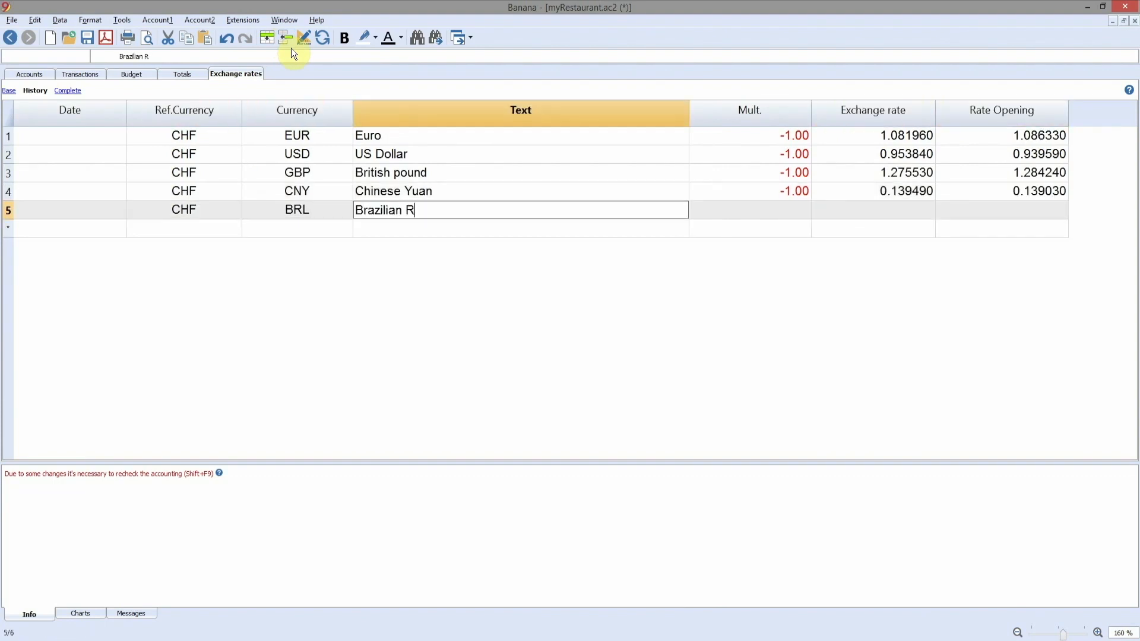
type(".24086")
key("Return")
- Enter XBT, Bitcoin, against CHF with multiplier -1, exchange rate 7508.87 and opening rate 7011.25
key("Tab")
type("CHF")
key("Tab")
type("XBT")
key("Tab")
type("Bitcoin")
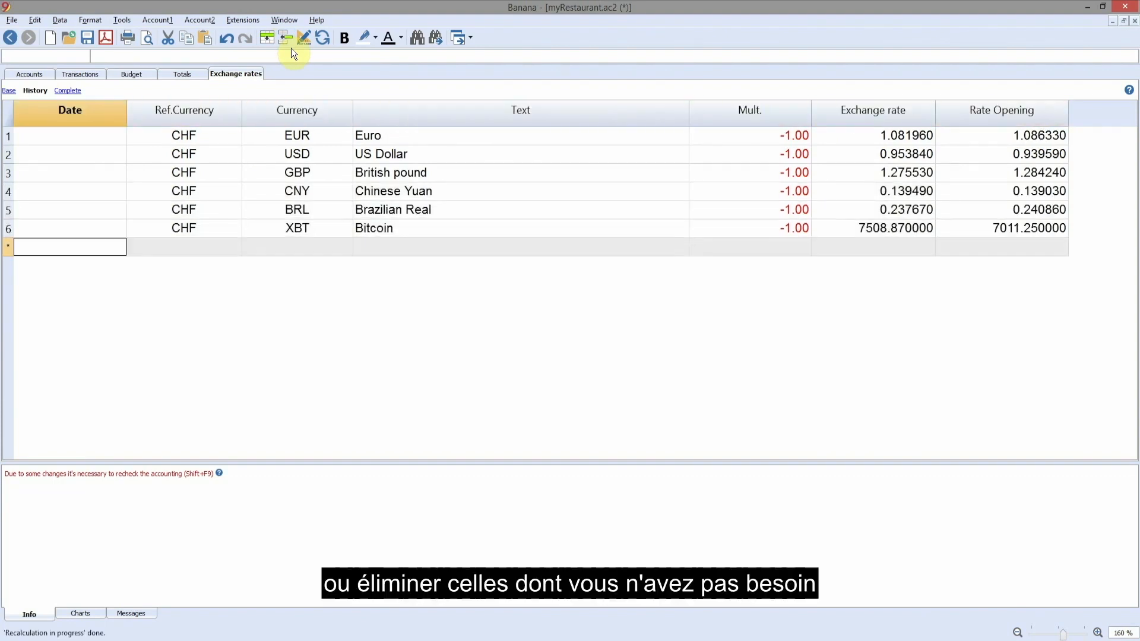
- Delete the US Dollar row from the exchange rates table
left_click(9, 154)
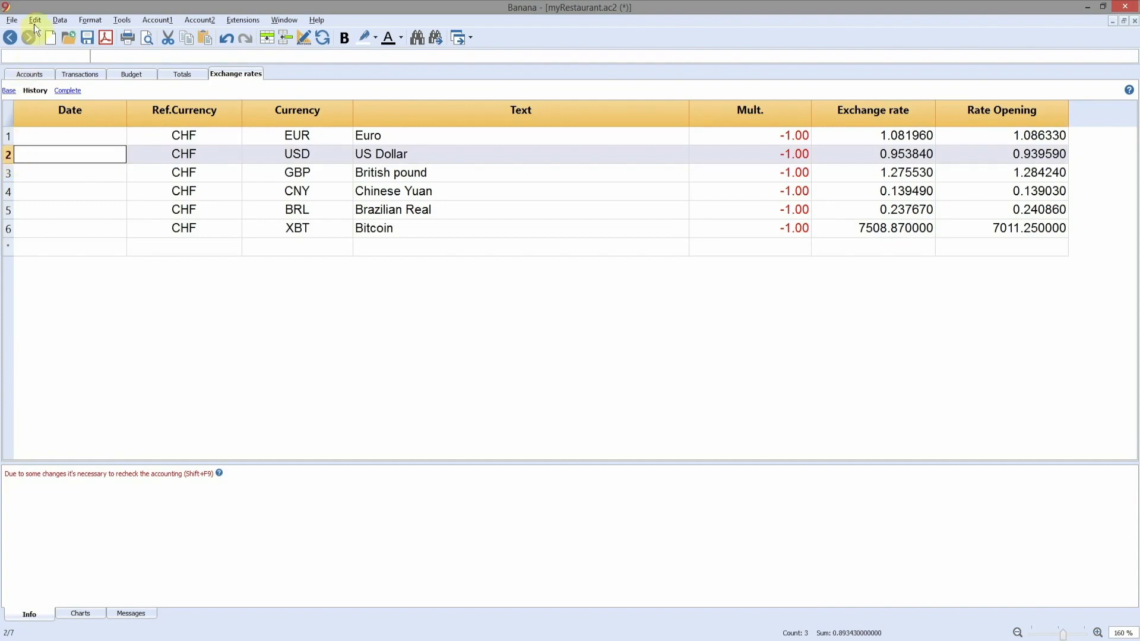
left_click(35, 20)
left_click(59, 238)
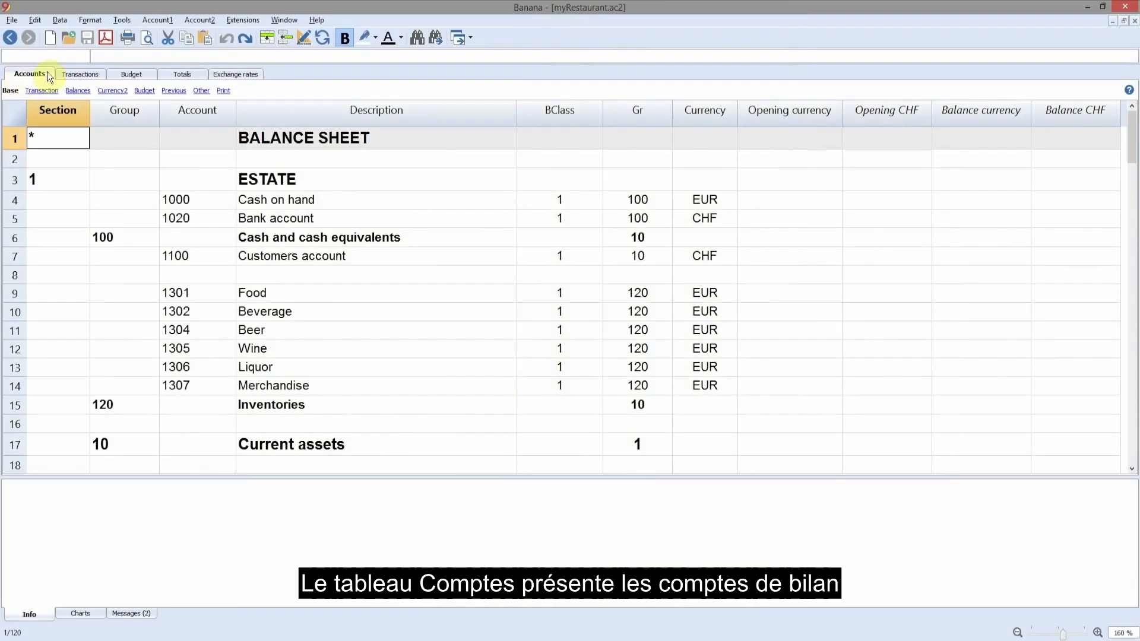
- Change the Bank account's number to 1010 and its description to Swiss Bank account
left_click(332, 138)
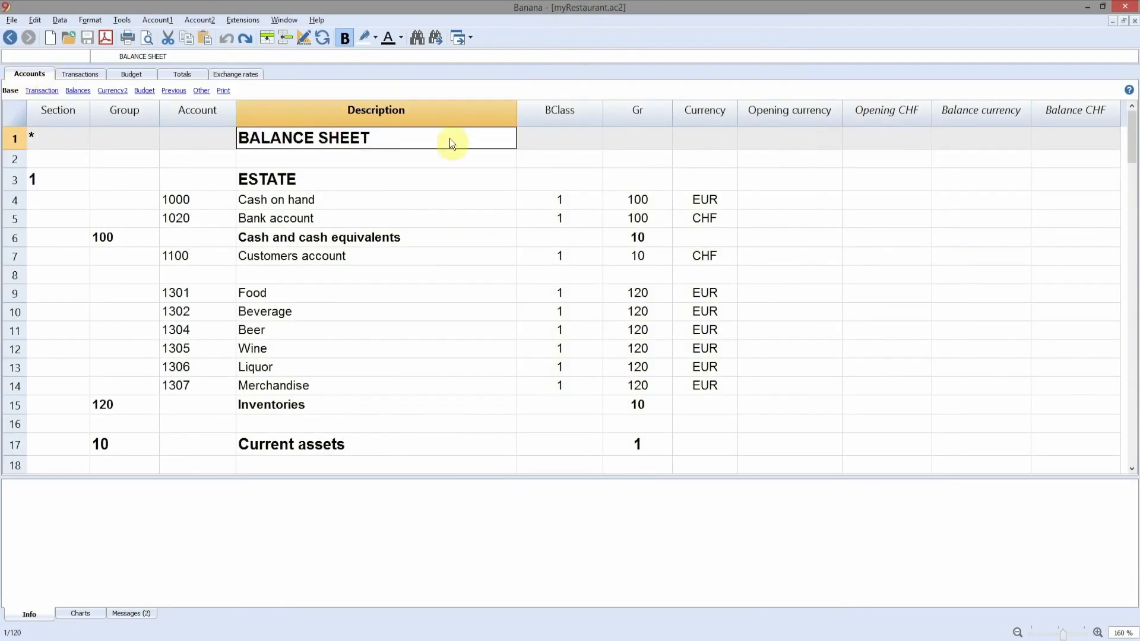
scroll(1119, 147, "down", 12)
left_click(316, 180)
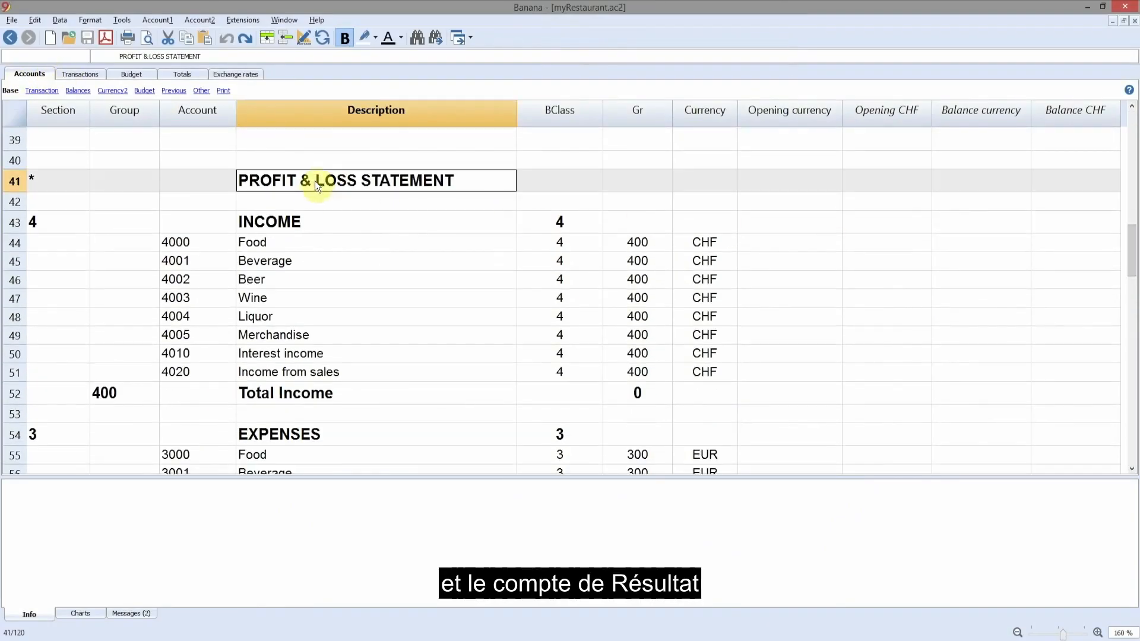
scroll(475, 190, "up", 13)
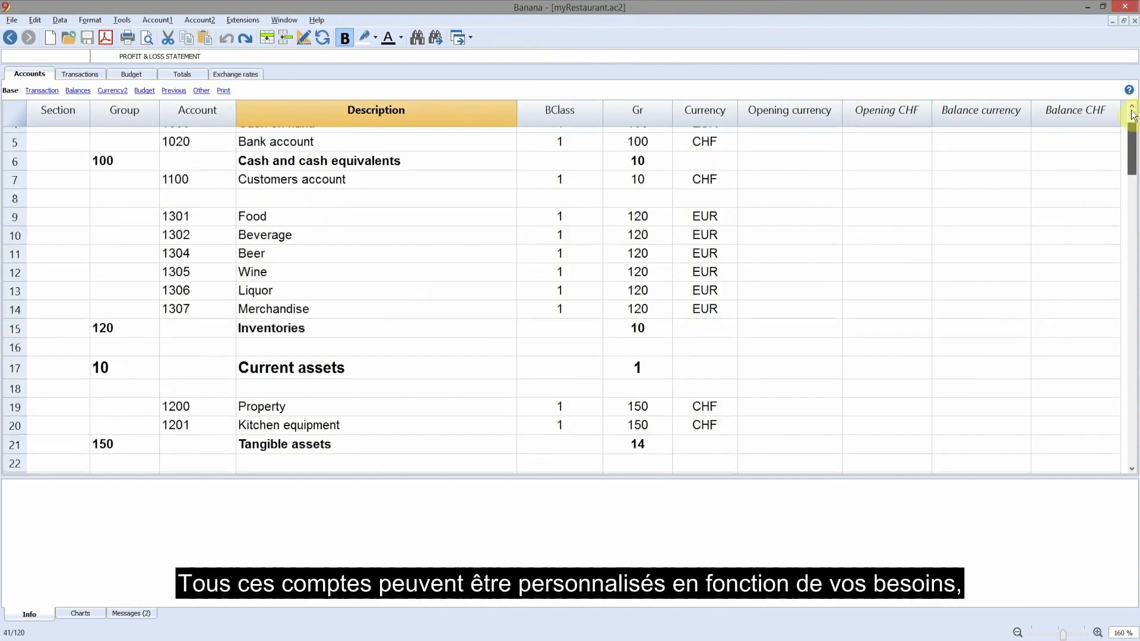
left_click(171, 219)
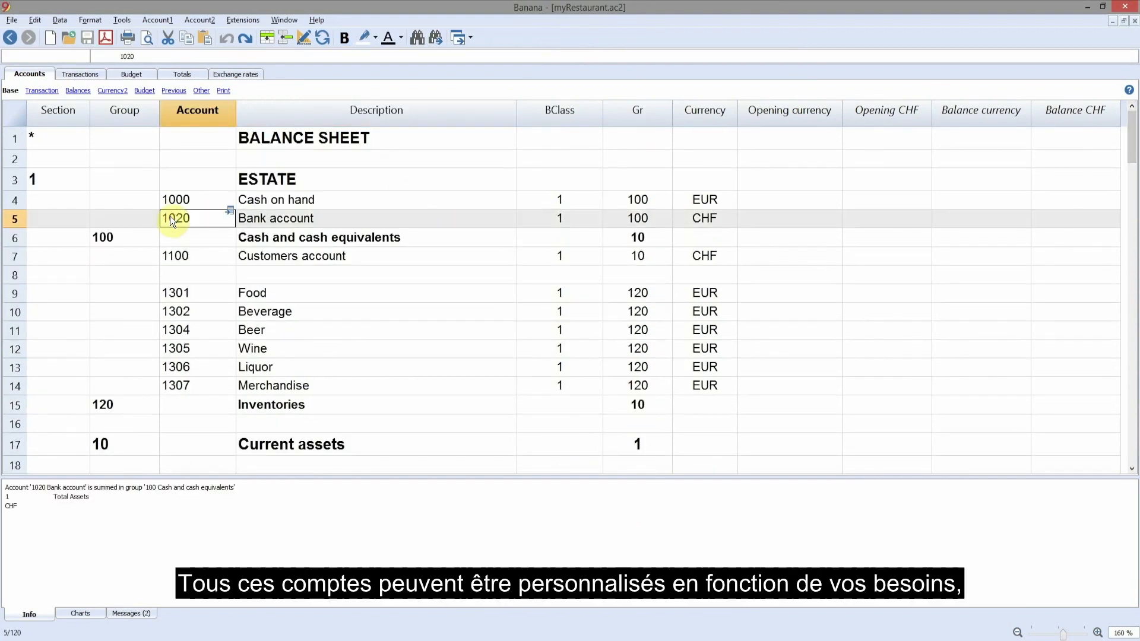
type("1")
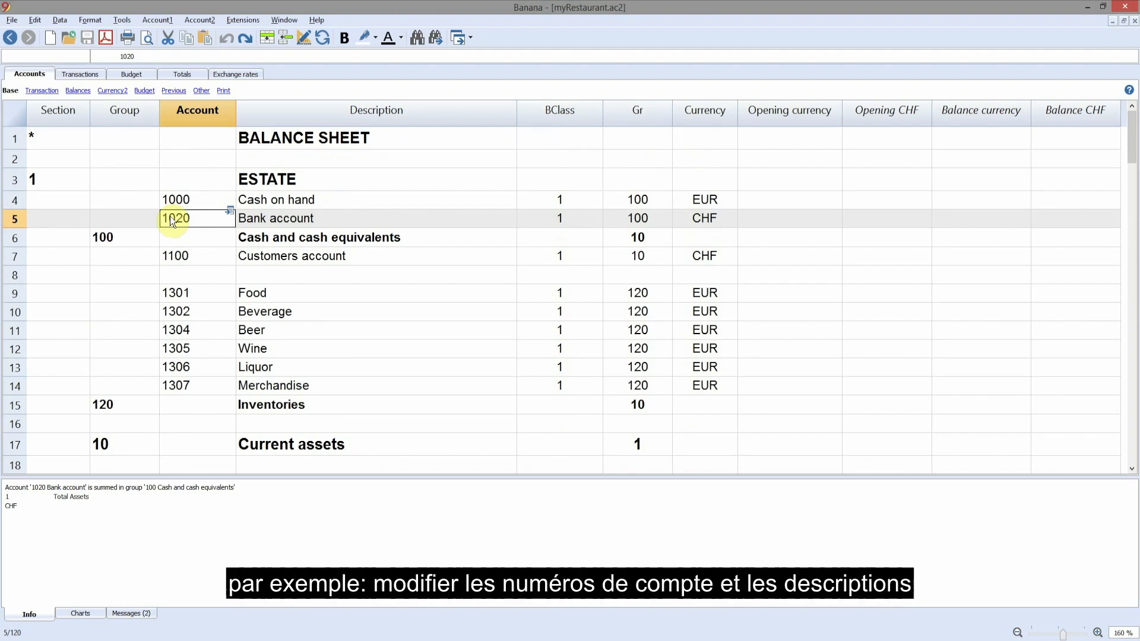
type("010")
key("Tab")
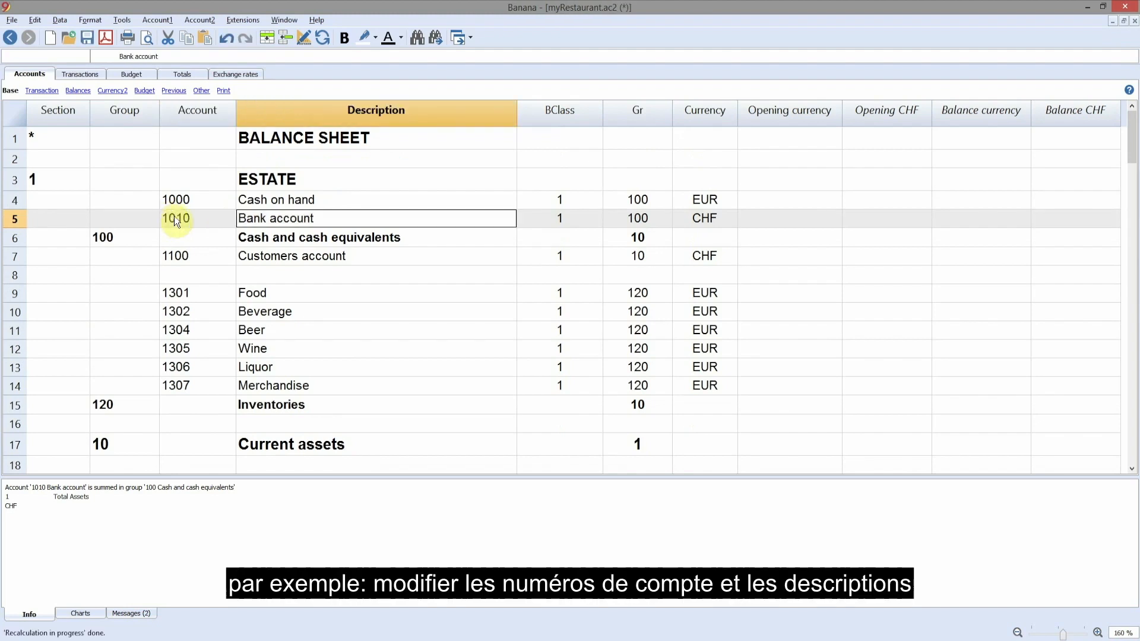
double_click(239, 219)
type("Swiss")
key("Tab")
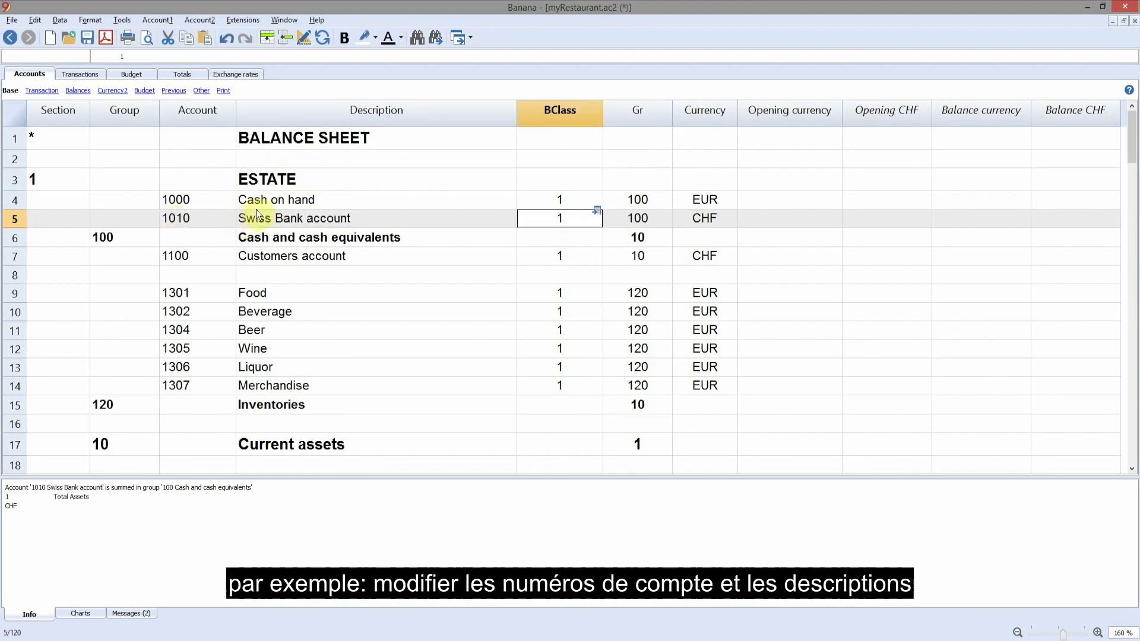
- Enter opening balances of 1500 for Cash on hand and 3500 for the Swiss Bank account
left_click(766, 202)
type("1500")
key("Return")
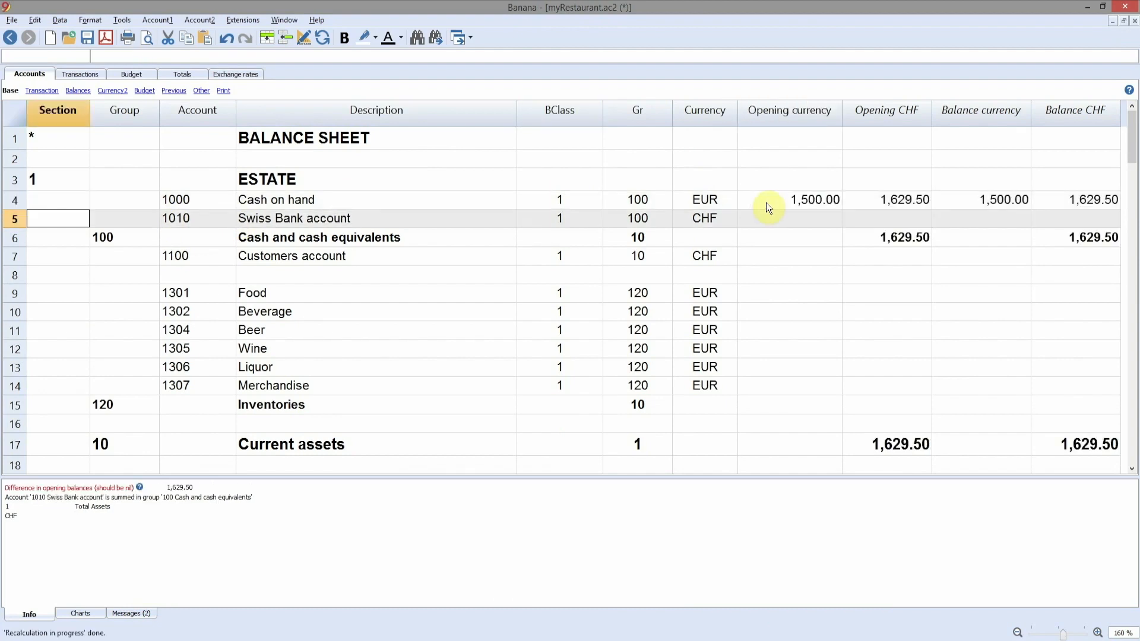
left_click(766, 219)
type("3500")
key("Return")
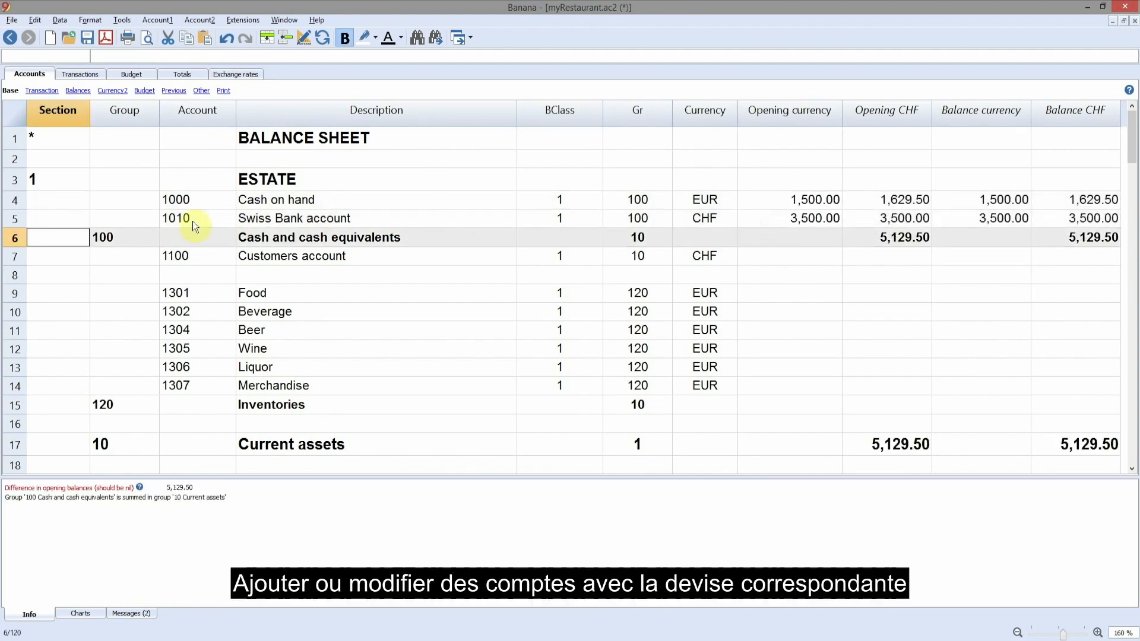
- Insert a row below the Swiss Bank account and enter account 1020 with the description Euro Bank account
left_click(14, 221)
left_click(286, 36)
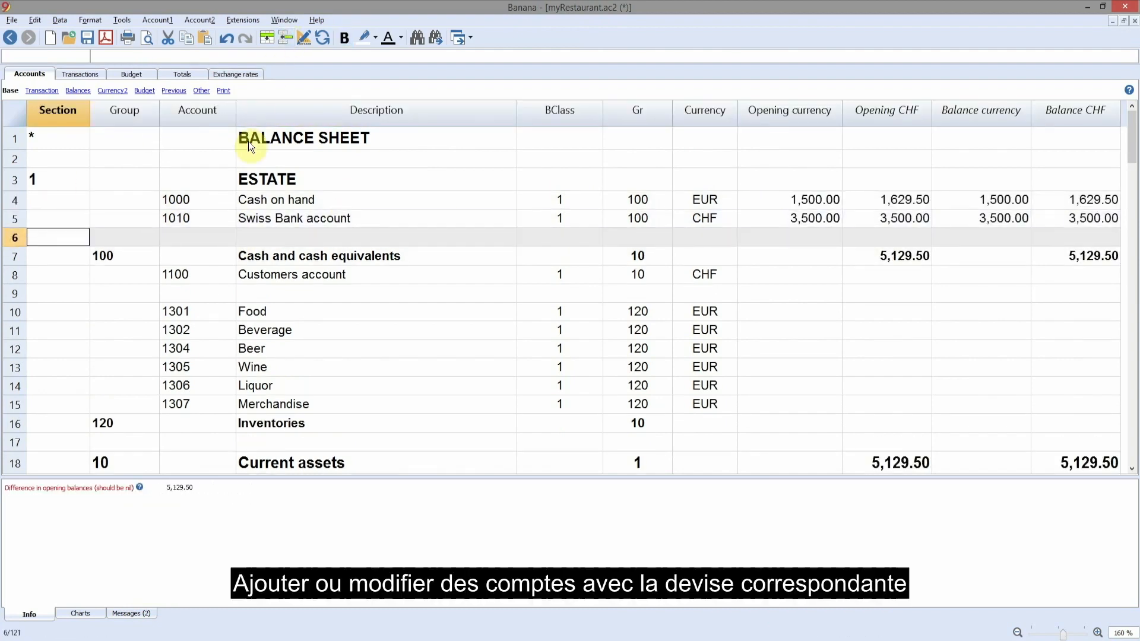
left_click(198, 243)
type("1020")
key("Tab")
type("Euro Bank account")
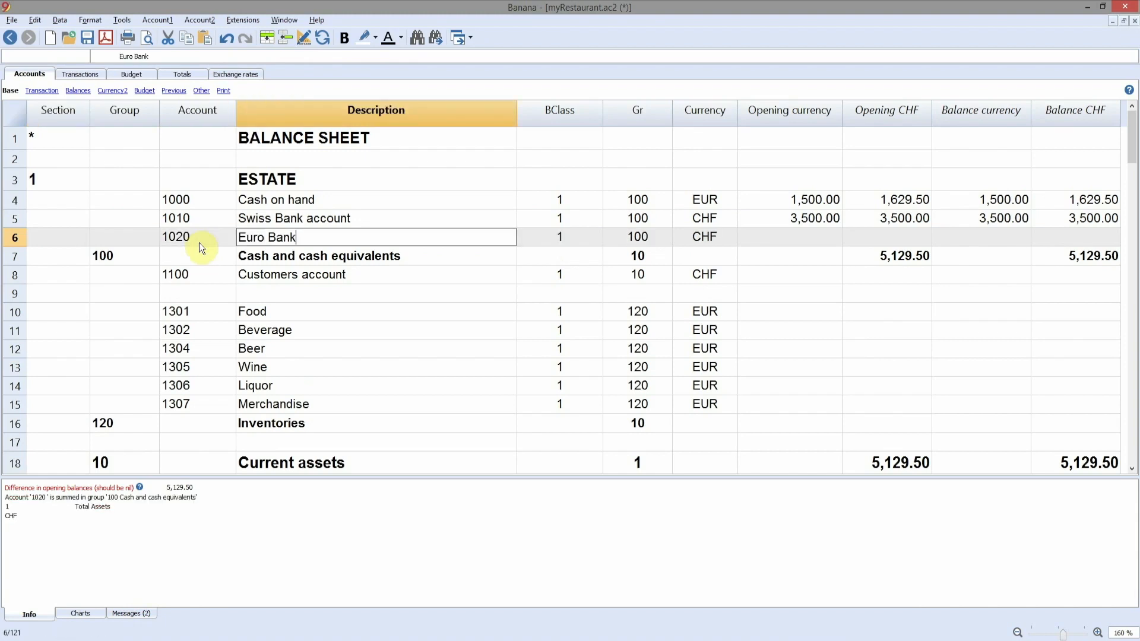
- Set the Euro Bank account's currency to EUR and its opening balance to 2500
key("Tab")
key("Tab")
key("Tab")
type("EUR")
key("Tab")
type("2500")
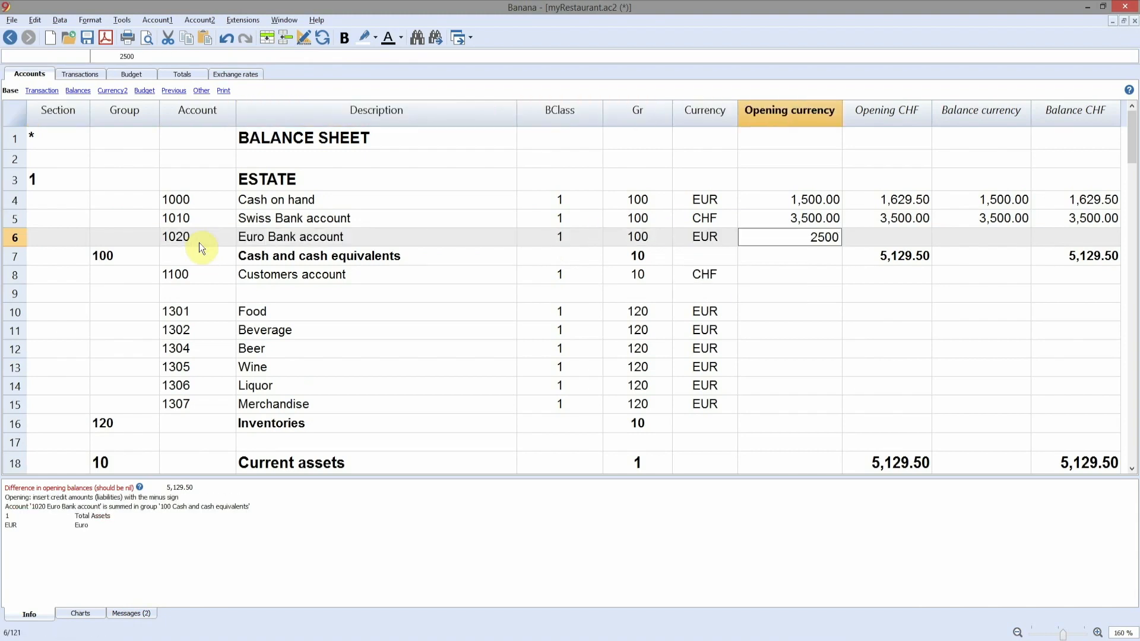
key("Return")
- Enter -7845.33 as the opening balance in the equity row just above the Profit / Loss for the year group
scroll(892, 185, "down", 8)
left_click(797, 354)
type("-7845.33")
key("Return")
left_click_drag(1131, 203, 1132, 135)
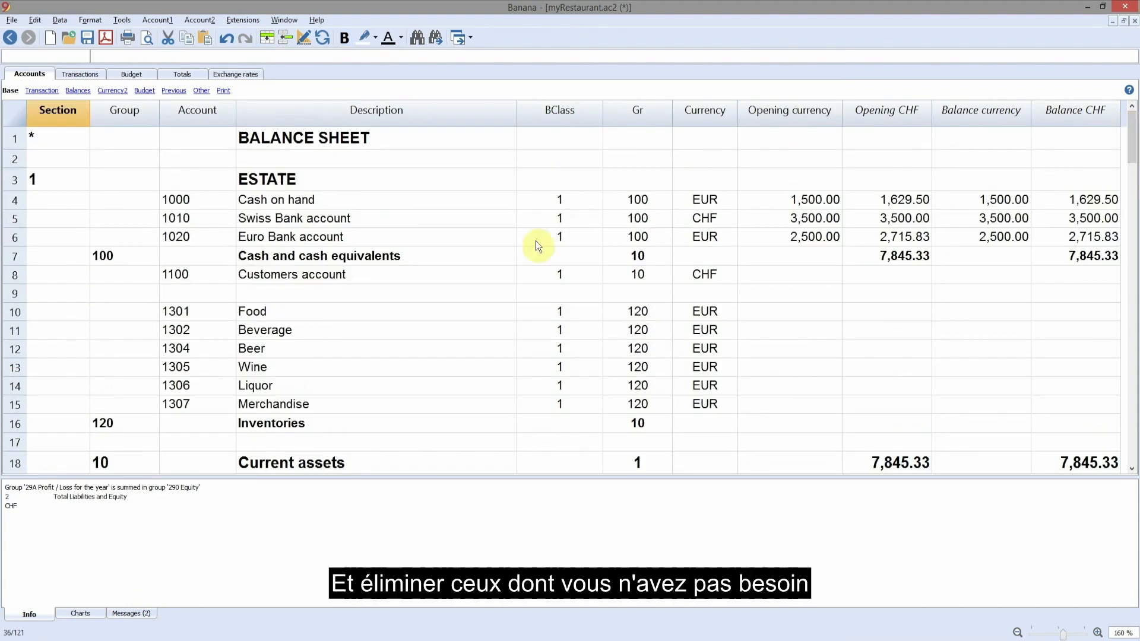
- Delete the Merchandise account row 1307 from the inventories
left_click(11, 410)
left_click(35, 20)
left_click(48, 238)
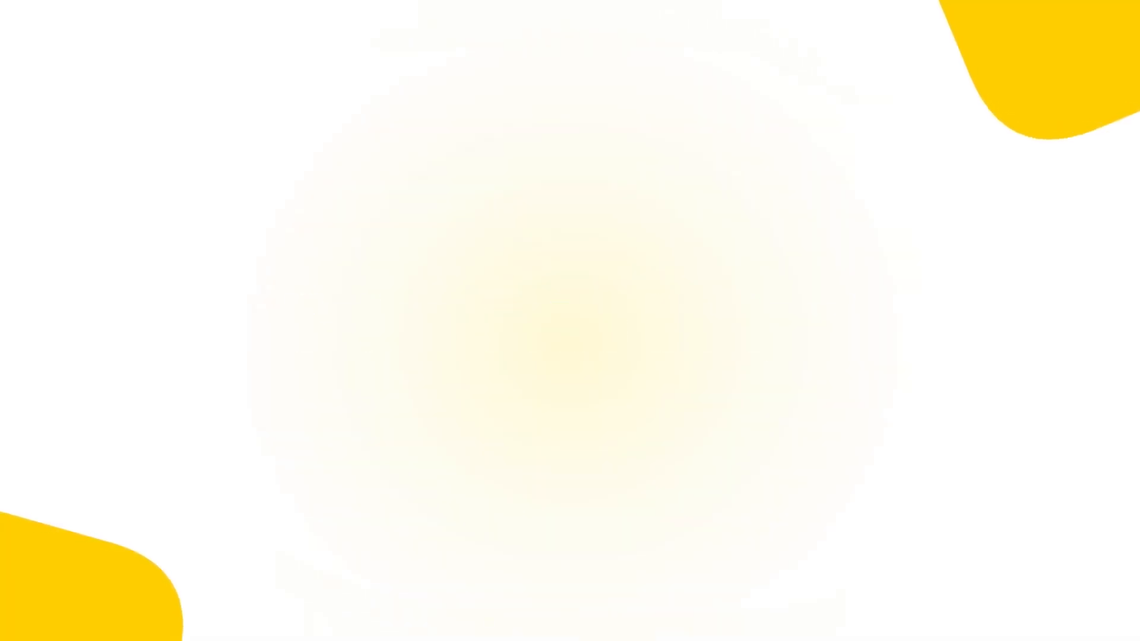
- Start a budget entry dated 1/3/2022 with monthly repetition (M) and the description Rent
left_click(125, 77)
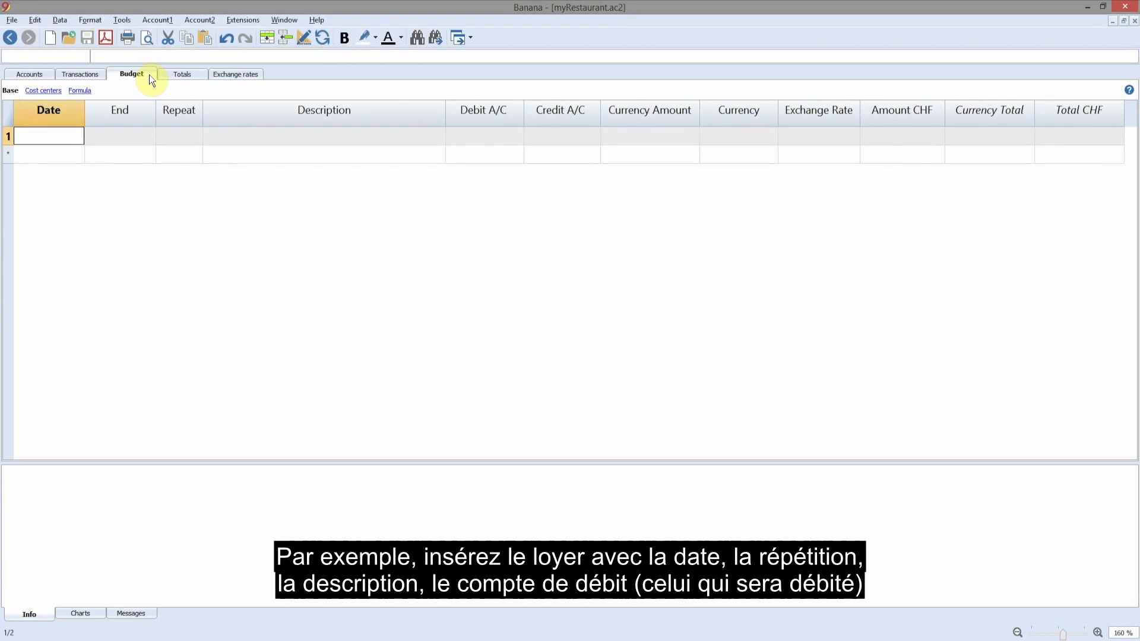
type("1/3")
key("Tab")
key("Tab")
type("M")
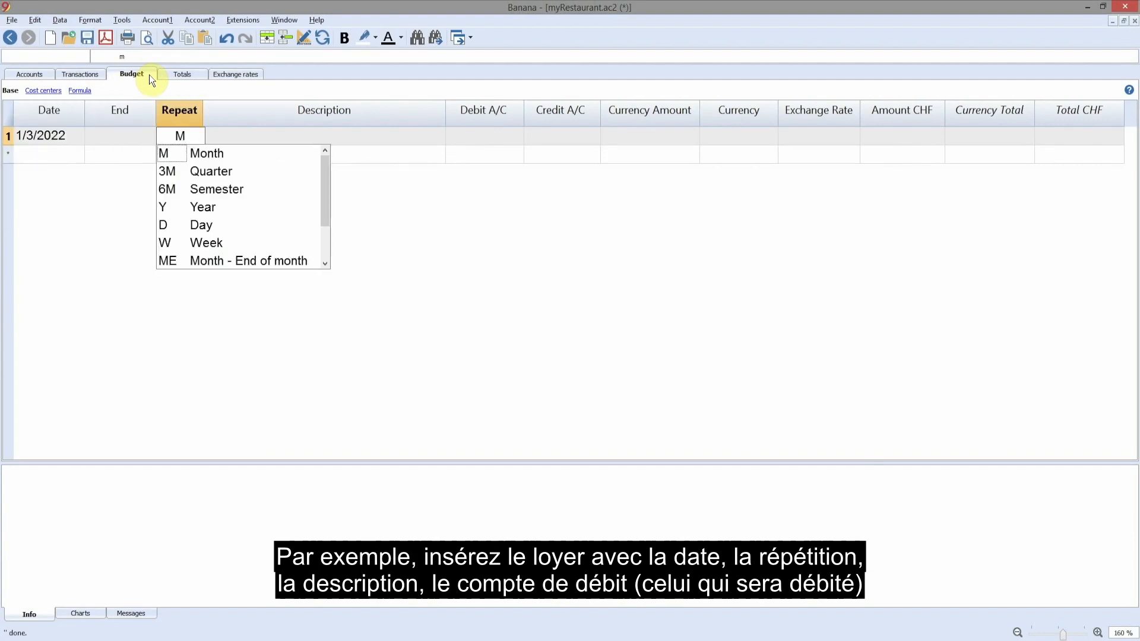
key("Tab")
type("Rent")
- Complete the Rent budget entry with debit account 3401, credit account 1010 and a currency amount of 1000
key("Tab")
type("rent")
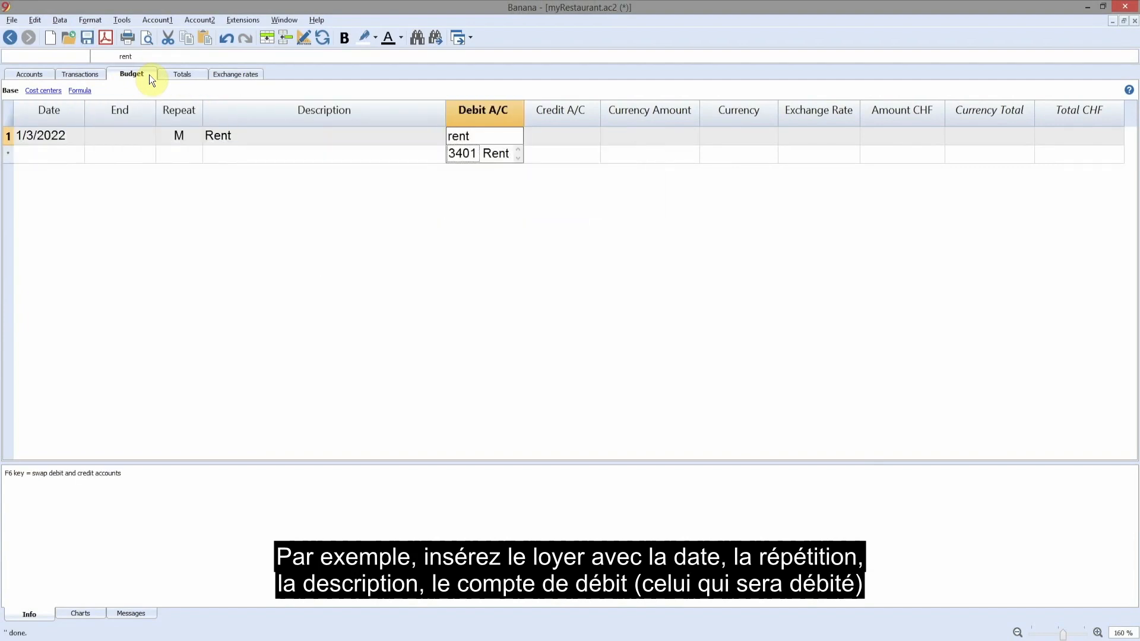
key("Down")
key("Tab")
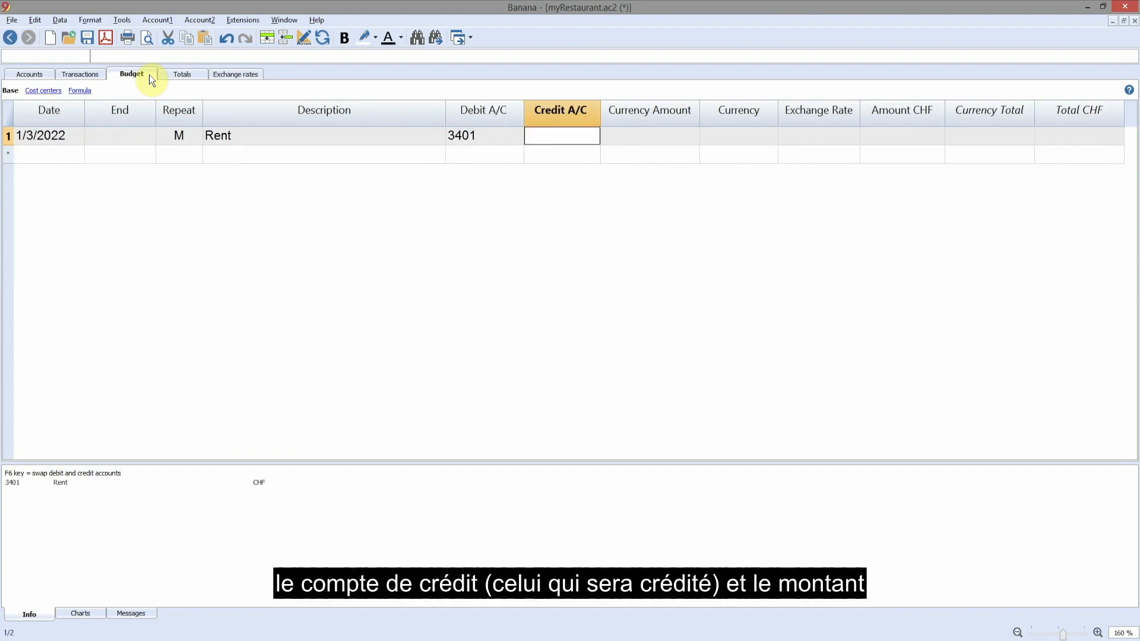
type("bank")
key("Down")
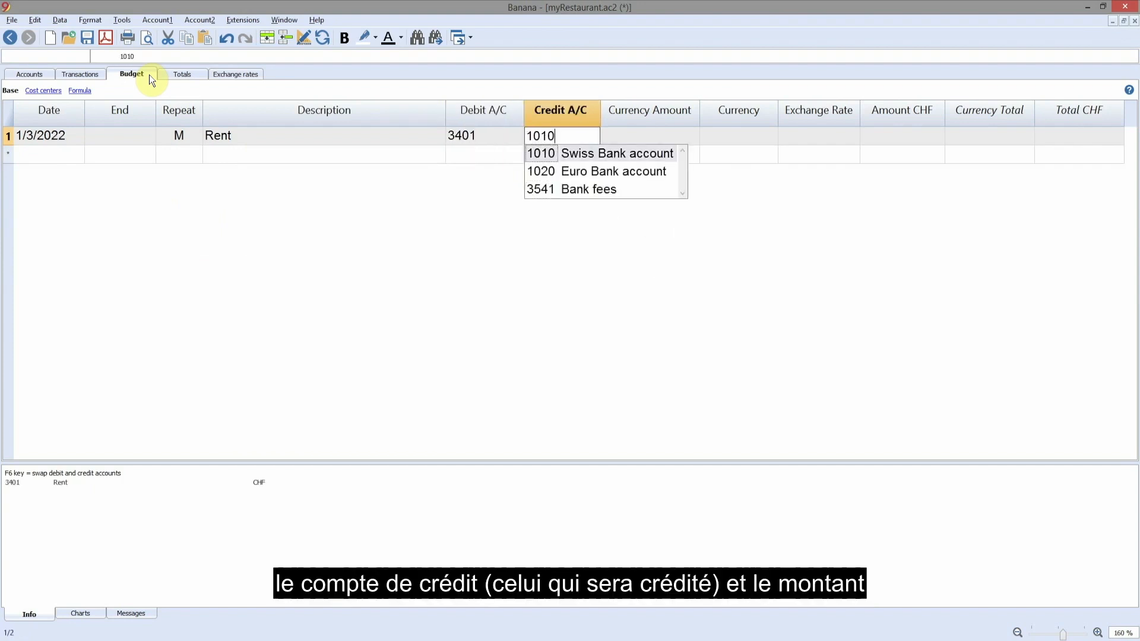
key("Tab")
type("1000")
key("Return")
- Start a second budget entry dated 1/5/2022, repeated monthly (M), described as Transfer to EUR account
type("1/5/2022")
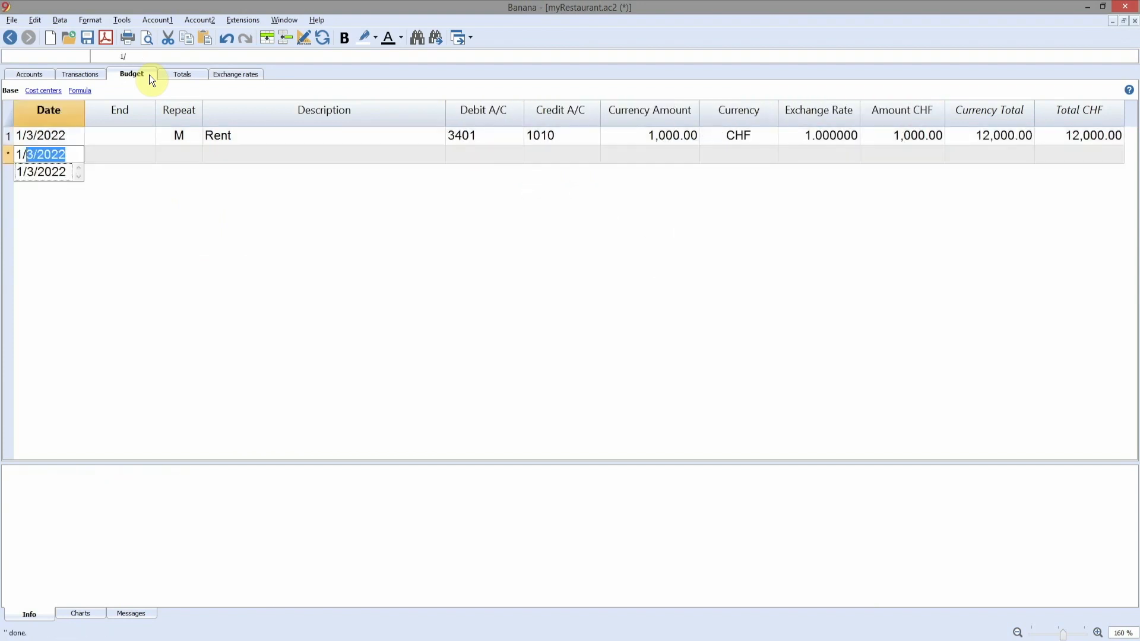
key("Tab")
key("Tab")
type("M")
key("Tab")
type("Transfer to EUR account")
- Complete the transfer entry with debit account 1020, credit account 1010 and amount 4500, and check its currency and CHF amount
key("Tab")
type("102")
key("Tab")
type("101")
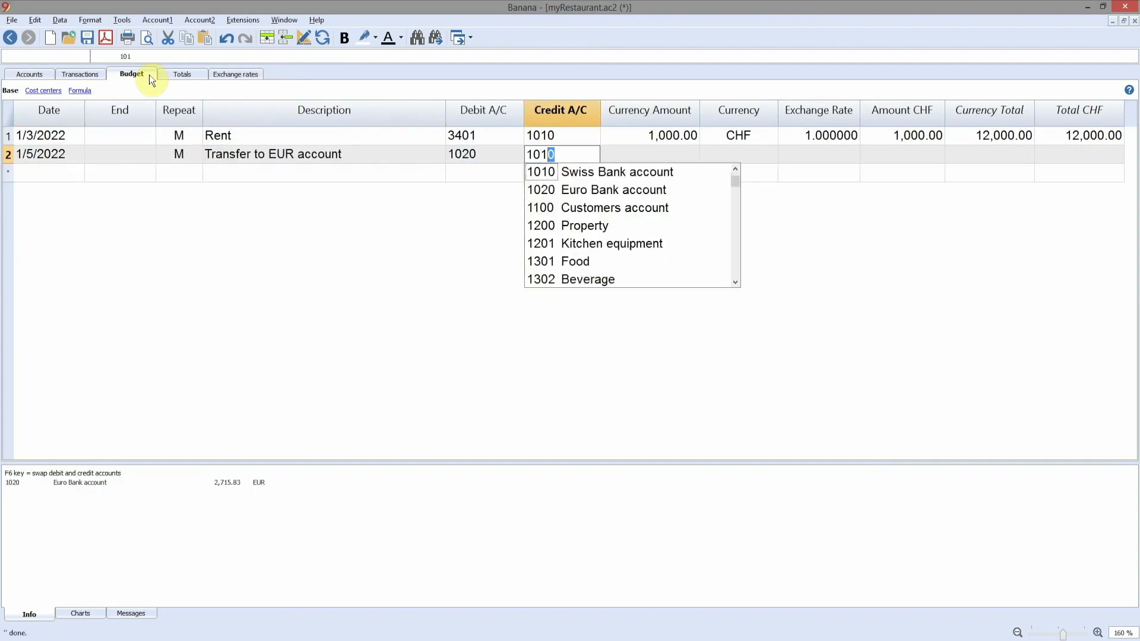
key("Tab")
type("4500")
key("Return")
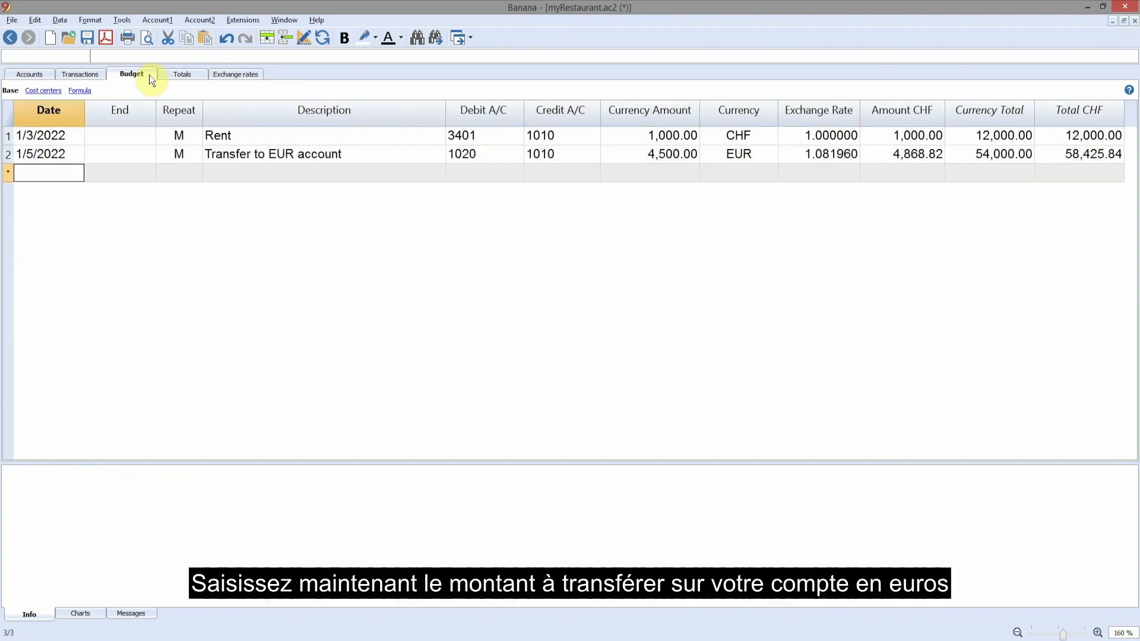
left_click(744, 109)
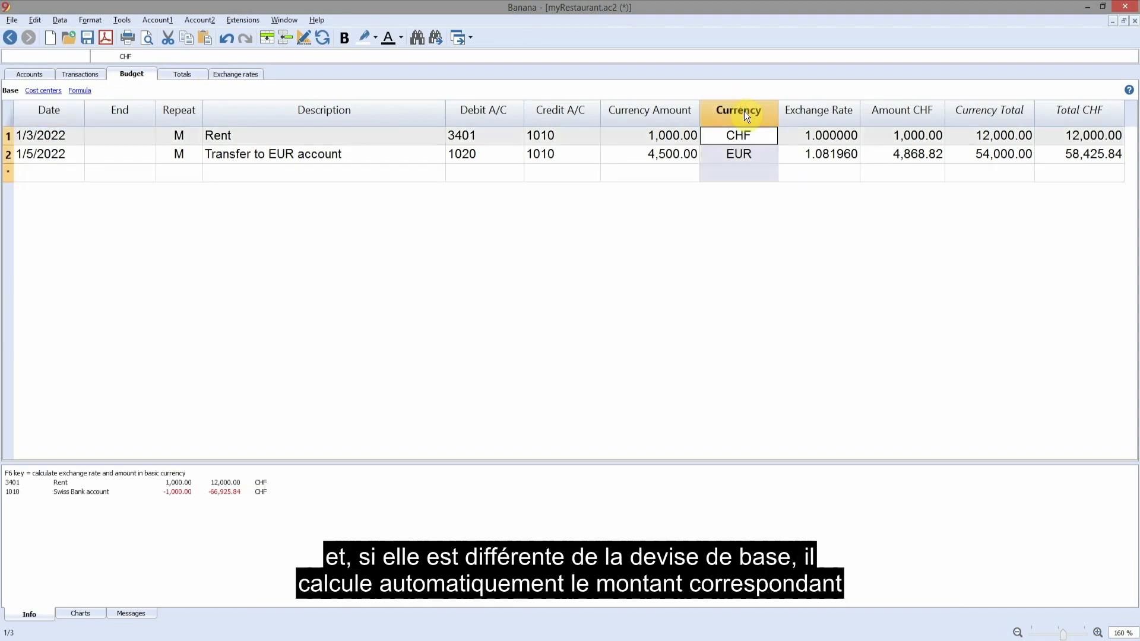
left_click(902, 153)
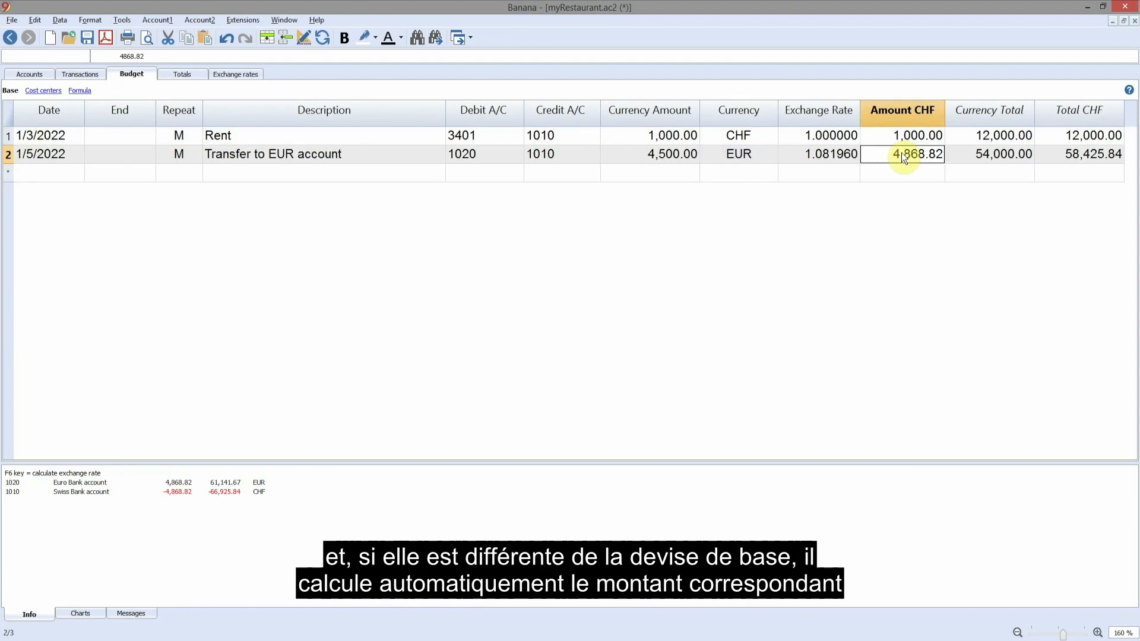
- Add a monthly (M) budget entry dated 1/25/2022 for Salary A with debit account 3510, credit account 1010 and amount 3500
left_click(67, 176)
type("1/25/2022")
key("Tab")
key("Tab")
type("M")
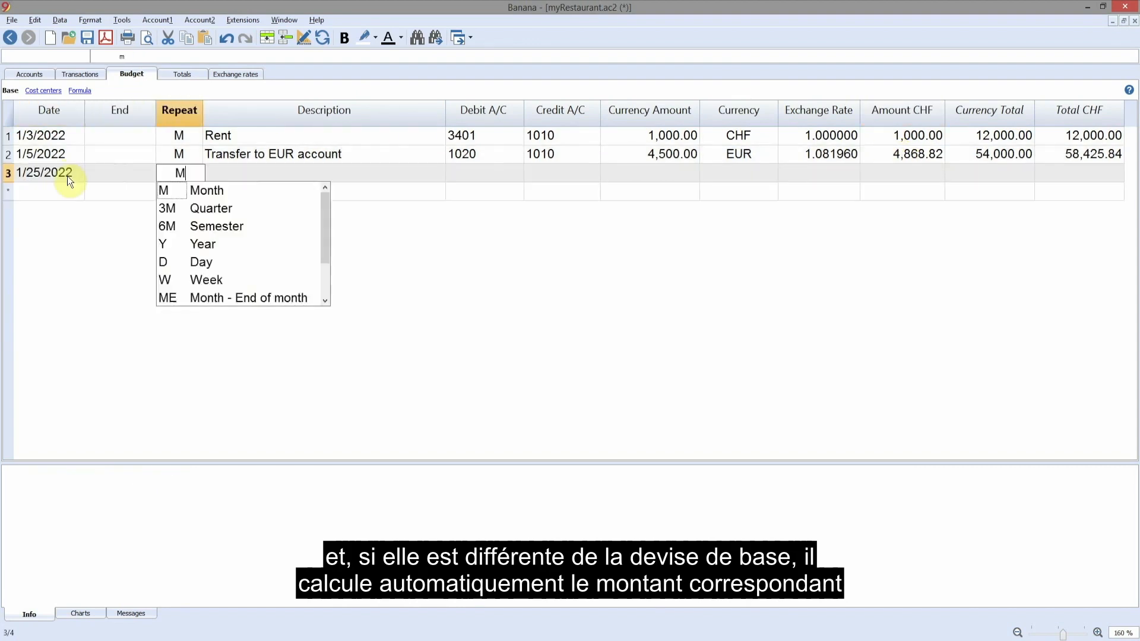
key("Tab")
type("Salary A")
key("Tab")
type("3510")
key("Down")
- Start a budget entry dated 1/25/2022, repeated monthly (M), described as Salary B with debit account 3510
key("Home")
type("1/25/2022")
key("Tab")
key("Tab")
type("M")
key("Tab")
type("Salary B")
key("Tab")
type("3510")
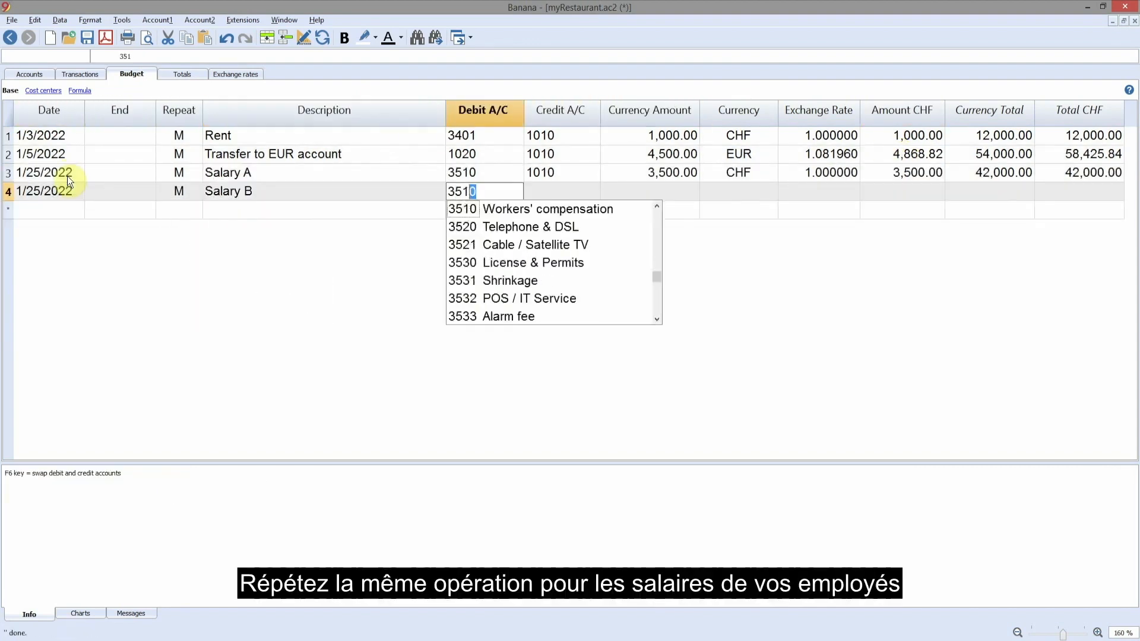
- Add the monthly Restaurant income budget entry dated 1/30/2022 with debit account 1010, credit account 4020 and amount 11000
type("t income")
key("Tab")
type("1010")
key("Tab")
type("4020")
key("Tab")
type("11000")
key("Tab")
key("Tab")
key("Tab")
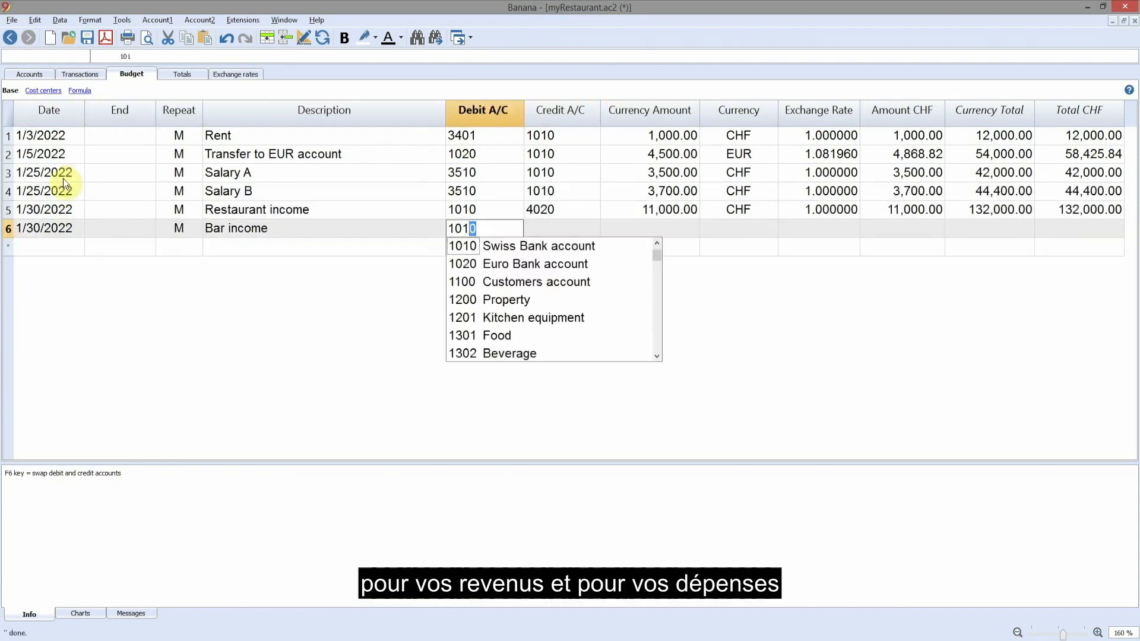
- Finish the current budget amount and start a monthly (M) entry dated 1/30/2022 described as Purchase of beverages
type("00")
key("Tab")
key("Down")
key("Home")
type("1/30/2022")
key("Tab")
key("Tab")
type("M")
key("Tab")
type("Purchase of b")
key("Tab")
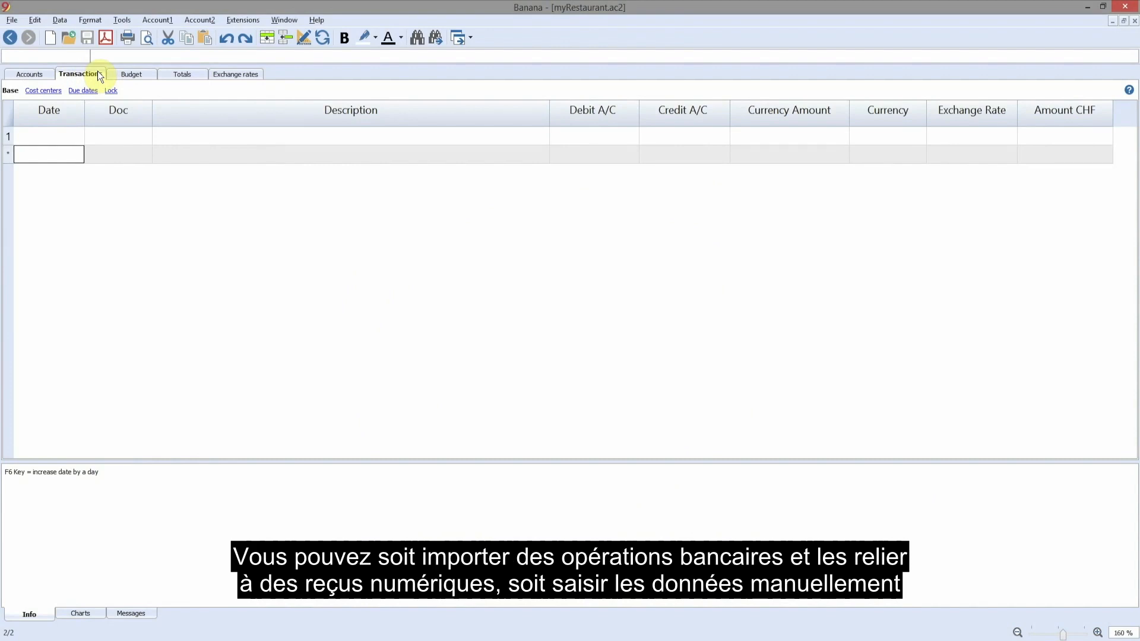
- Start an actual transaction dated 1/3/2022 with the description Rent
type("1/3")
key("Return")
type("Rent")
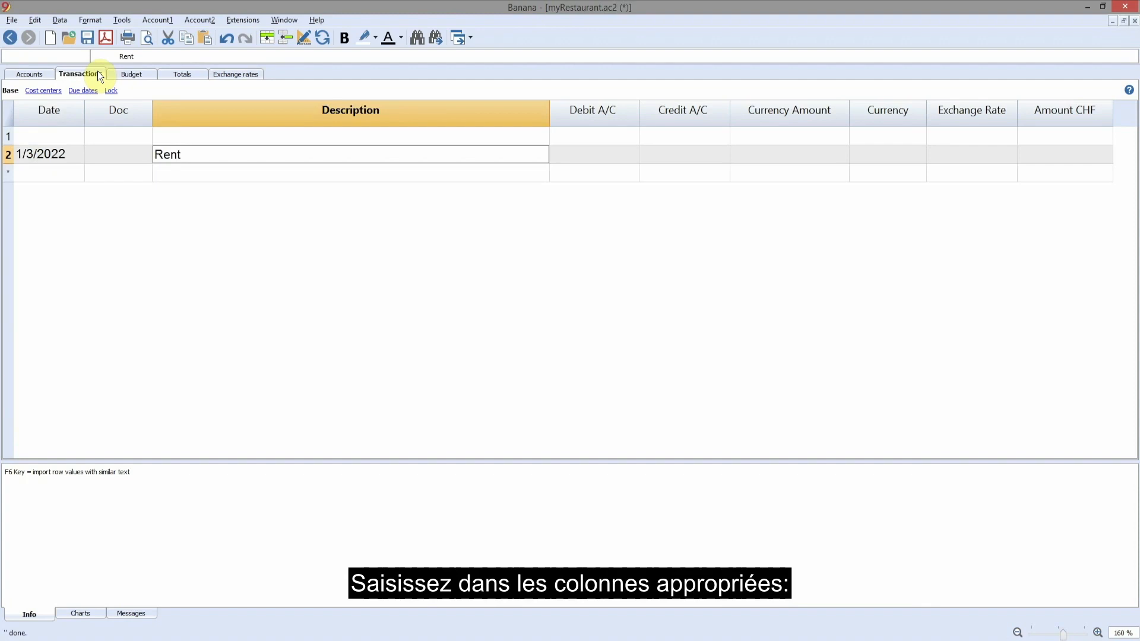
key("Return")
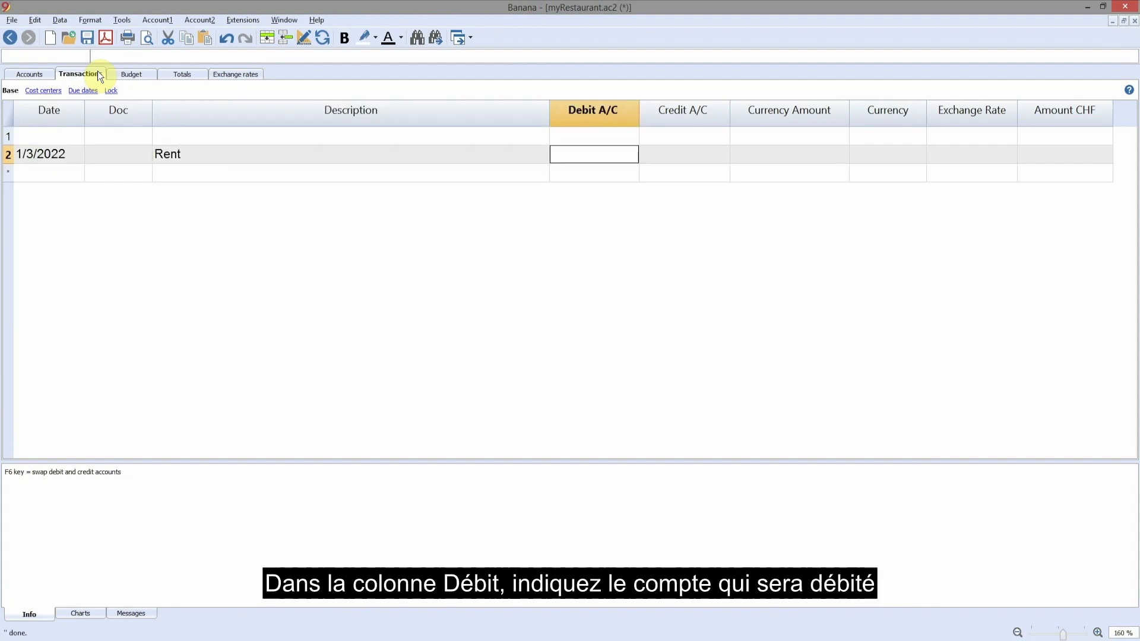
- Complete the Rent transaction with debit account 3401, credit account 1010 and a currency amount of 1000
type("3401")
key("Return")
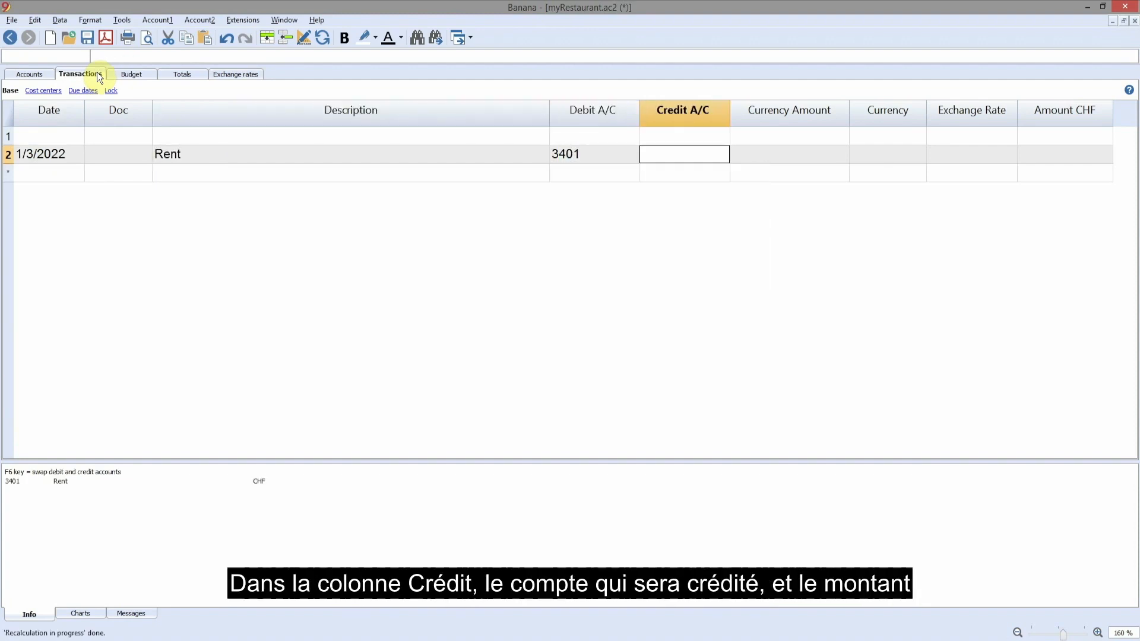
type("1010")
key("Return")
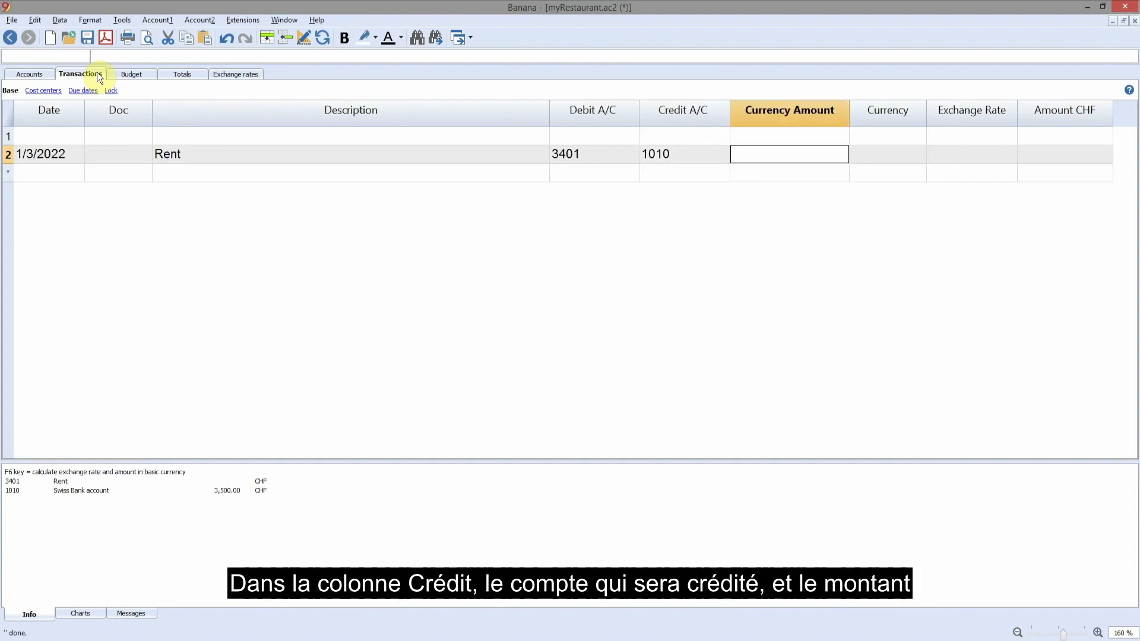
type("1000")
key("Return")
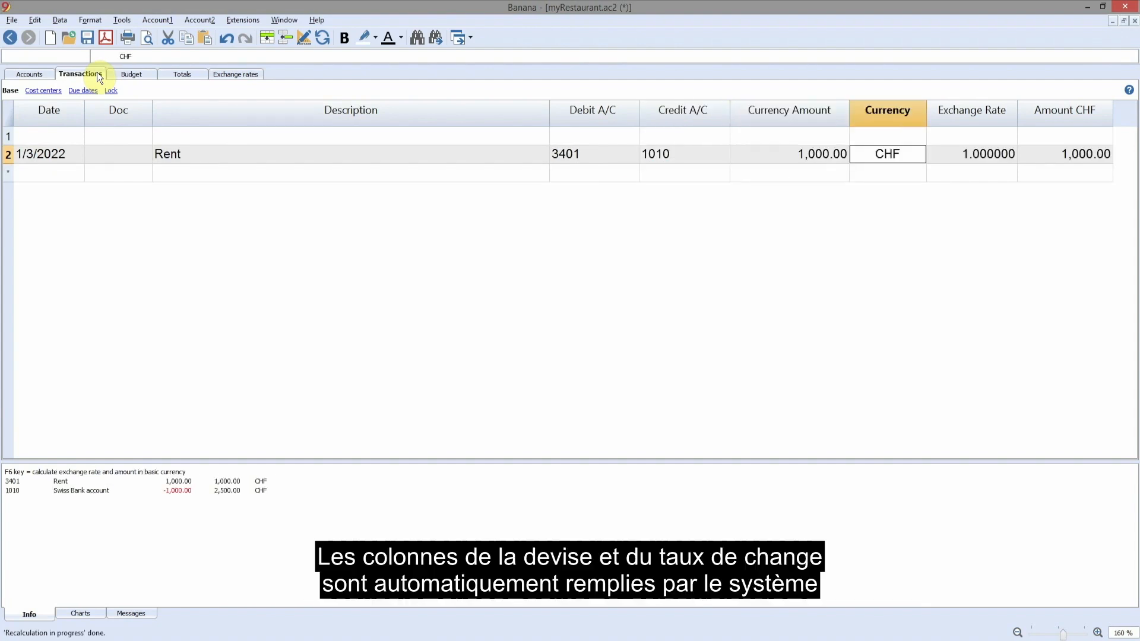
key("Return")
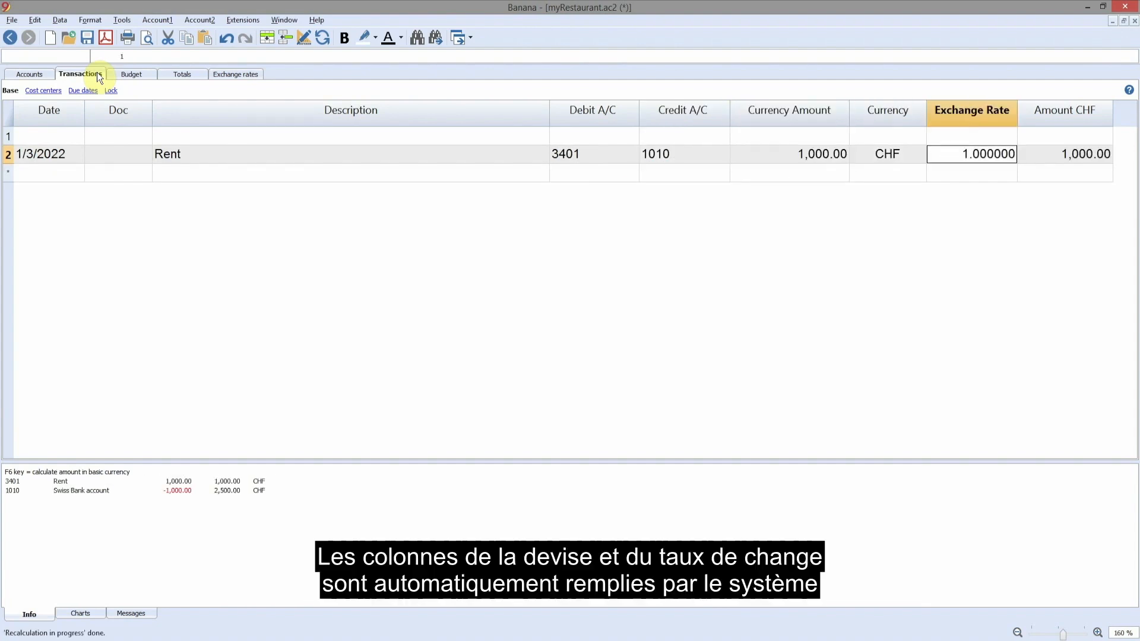
key("Return")
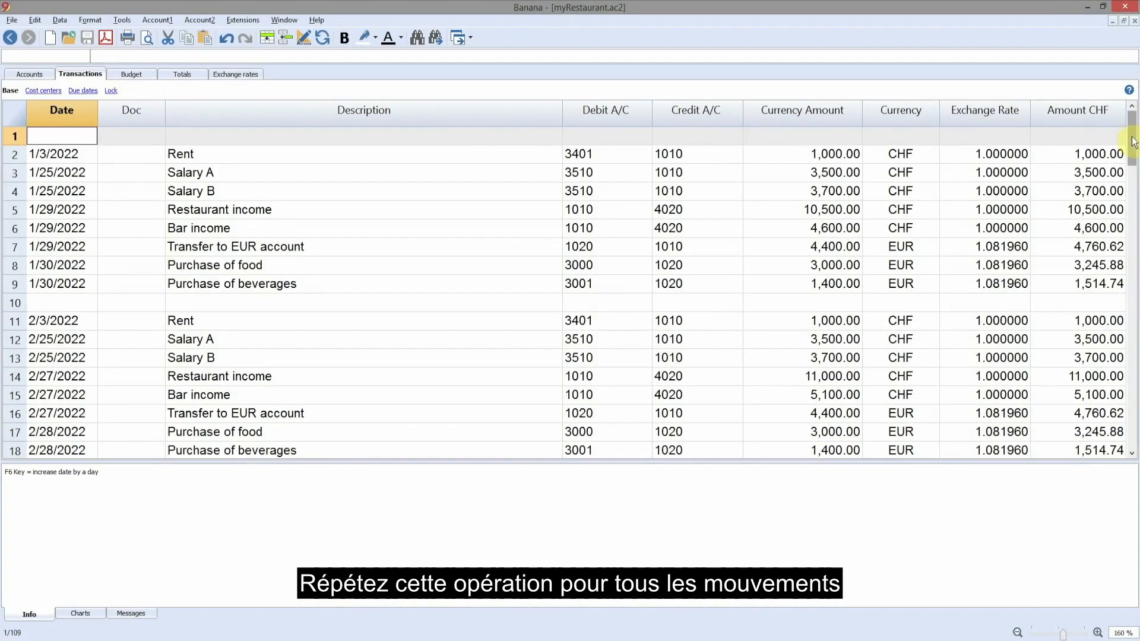
- Check the exchange rates of the January and February EUR transactions for the transfer, food and beverage purchases
left_click(1015, 248)
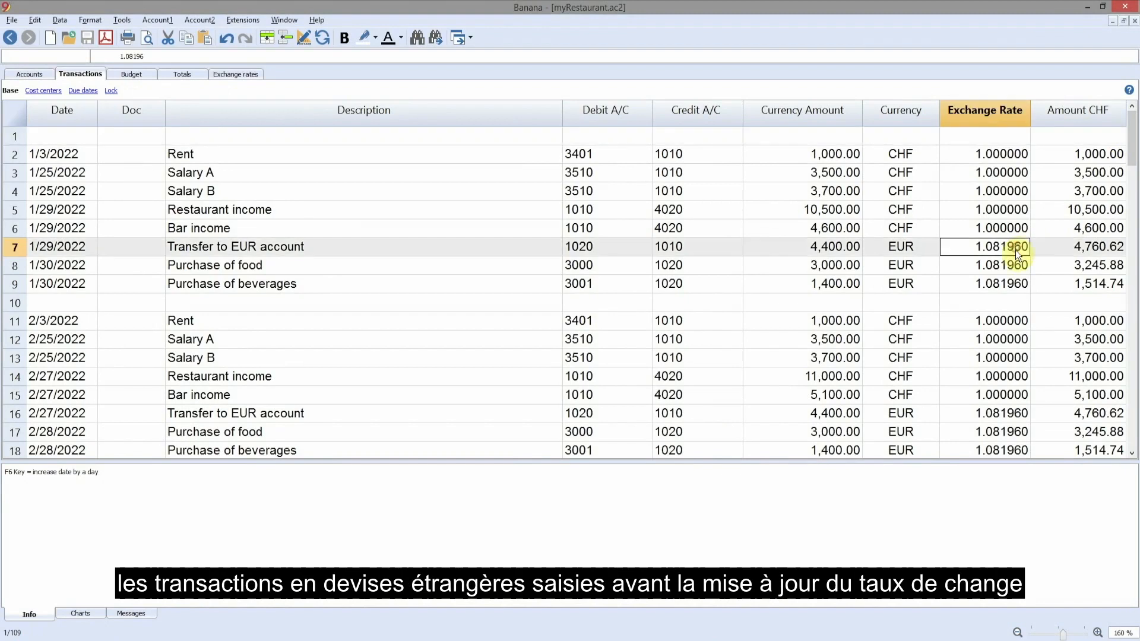
left_click(1012, 265)
left_click(1015, 284)
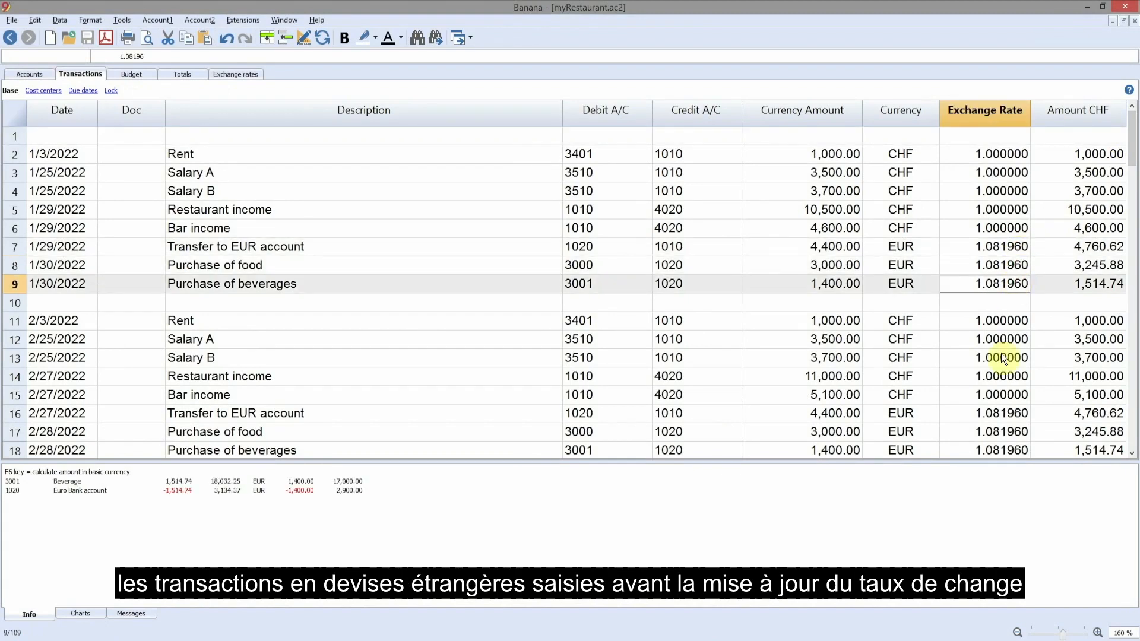
left_click(1004, 414)
left_click(1008, 434)
left_click(1009, 447)
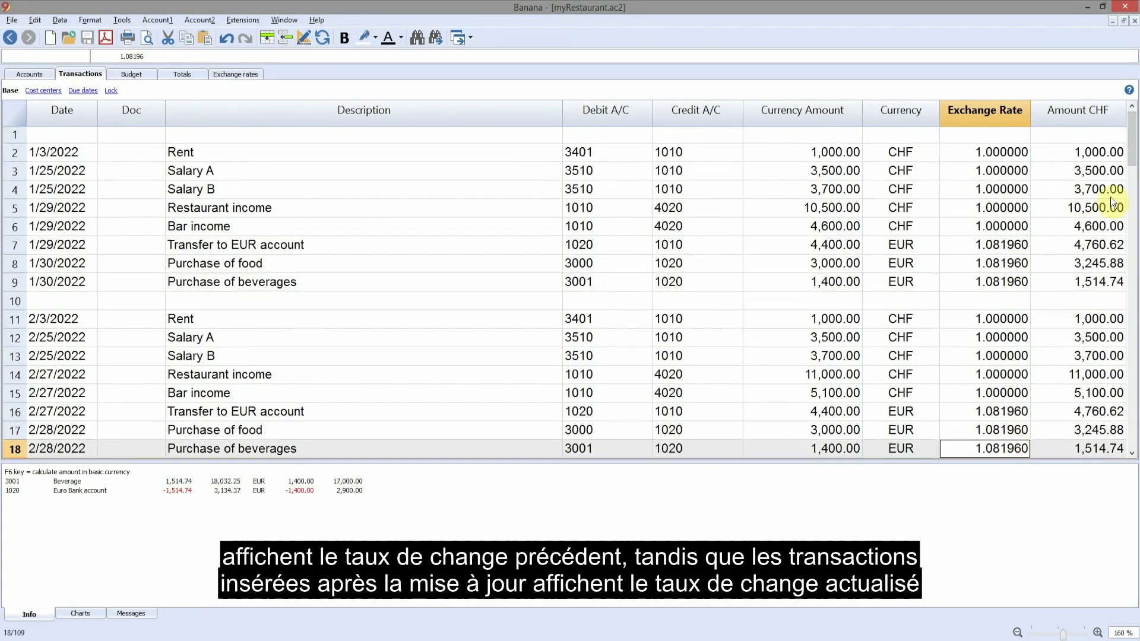
- Check the exchange rates of the late-April EUR transactions and look through the remaining transactions of the year
left_click_drag(1133, 138, 1132, 226)
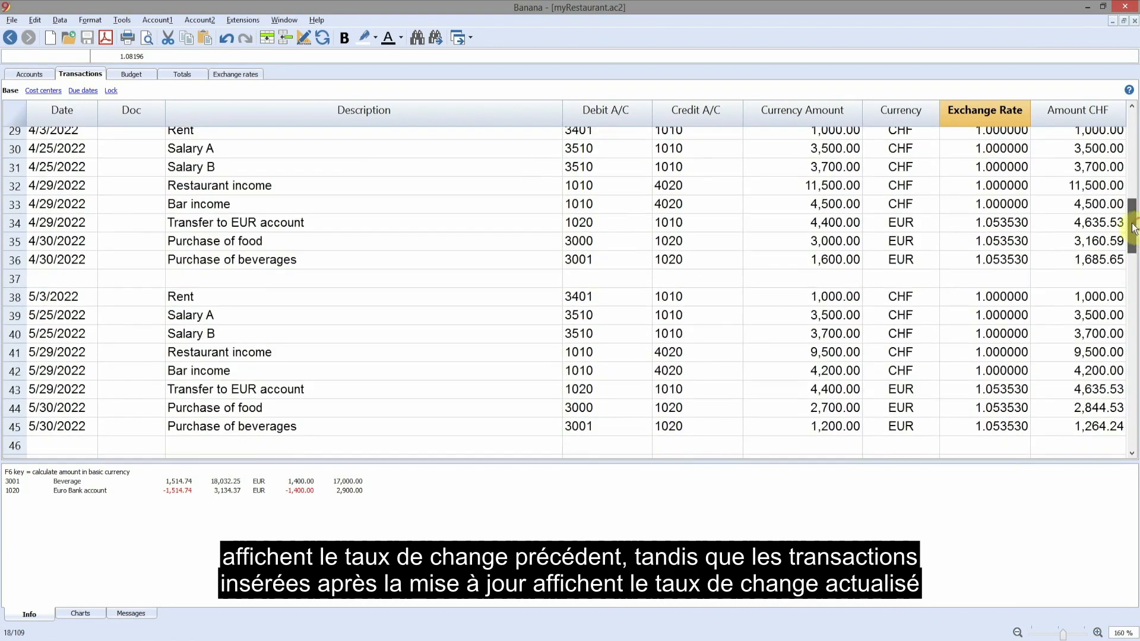
left_click(996, 228)
left_click(997, 245)
left_click(997, 260)
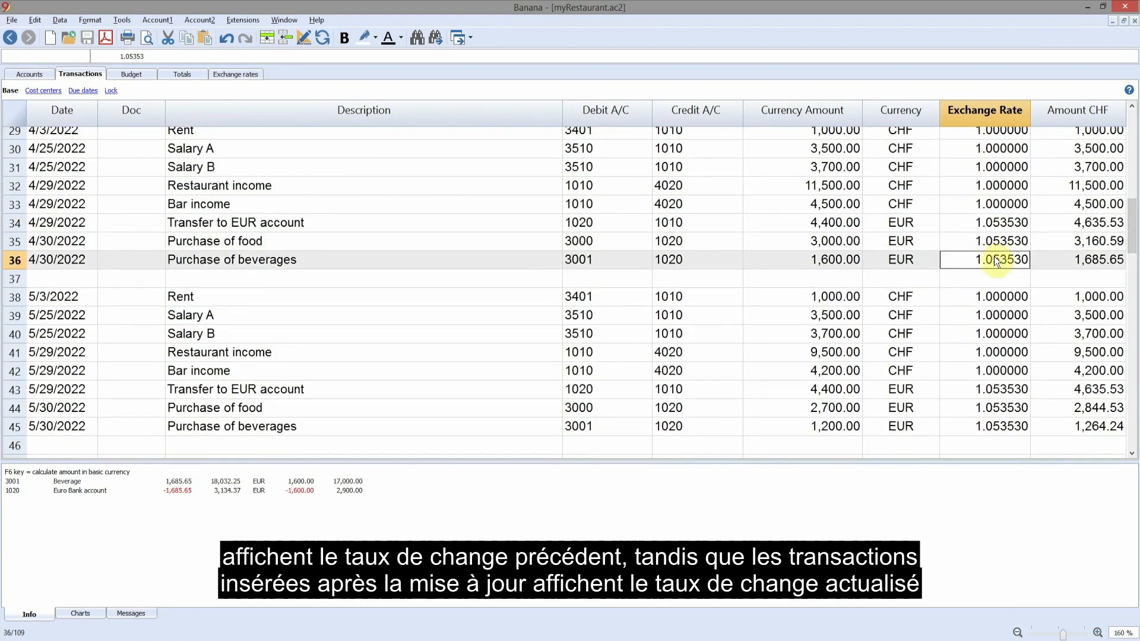
scroll(996, 262, "down", 17)
left_click_drag(1132, 376, 1122, 96)
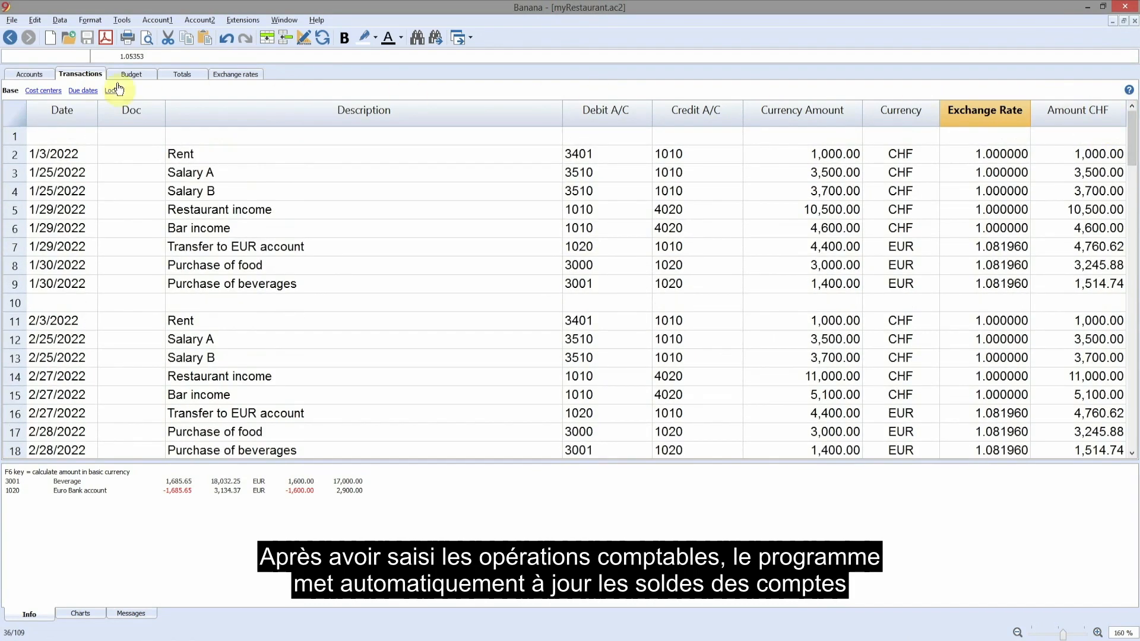
- Compare the accounts' CHF balances with their budget balances and budget differences in the Accounts table's Budget view
left_click(28, 74)
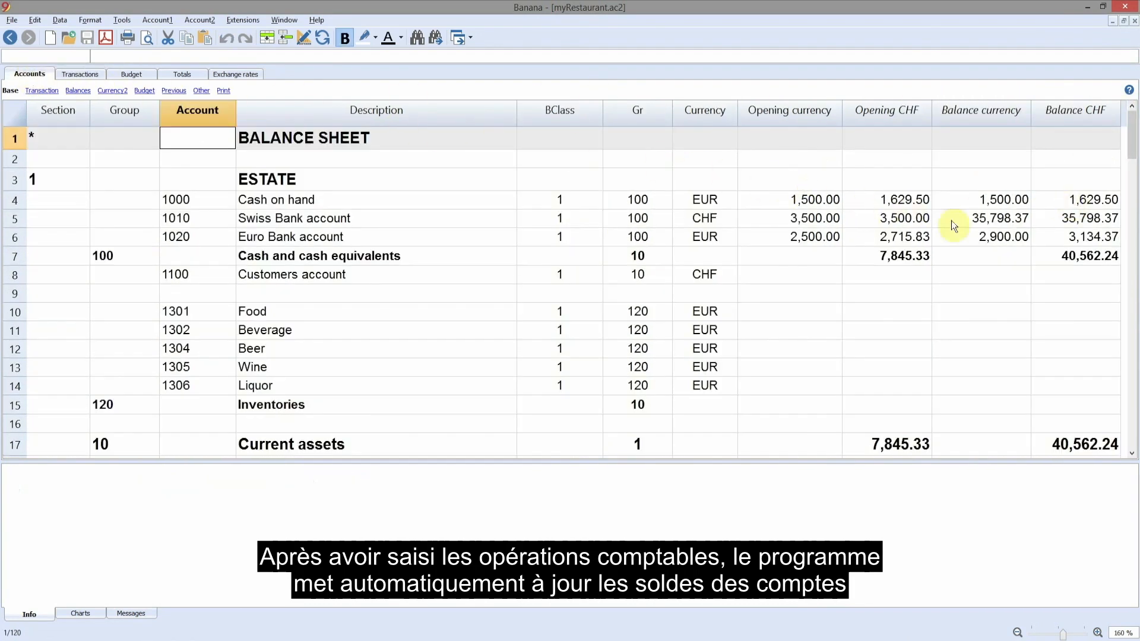
left_click(142, 91)
left_click(619, 109)
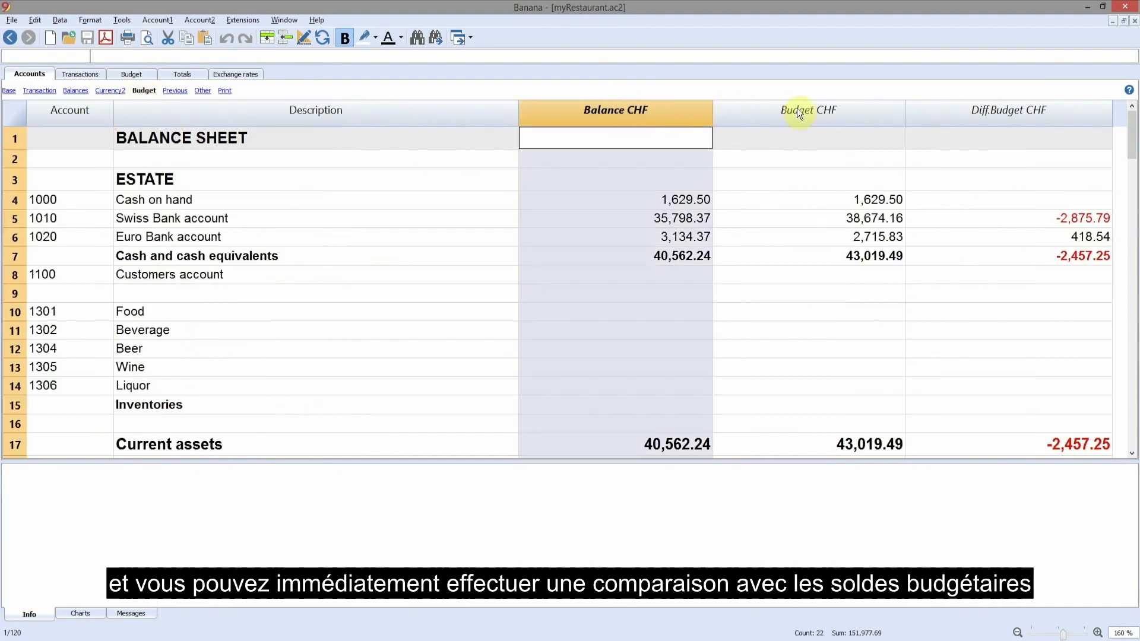
left_click(798, 112)
left_click(986, 111)
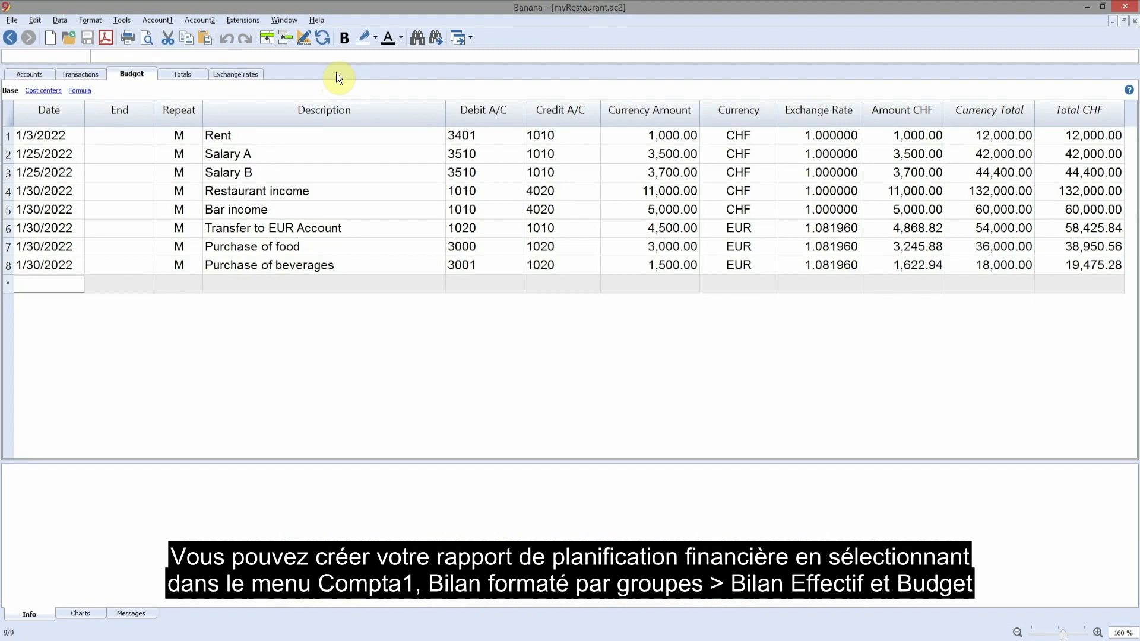
- Create the enhanced balance sheet with groups comparing effective and budget figures, using the default composition, and look through it
left_click(157, 20)
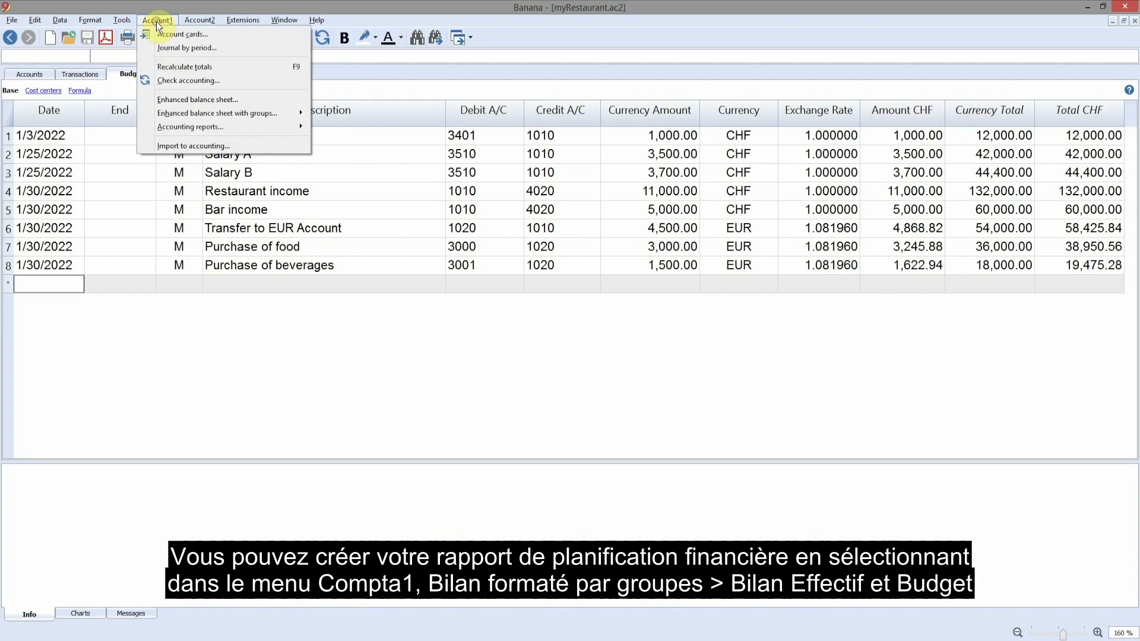
mouse_move(188, 114)
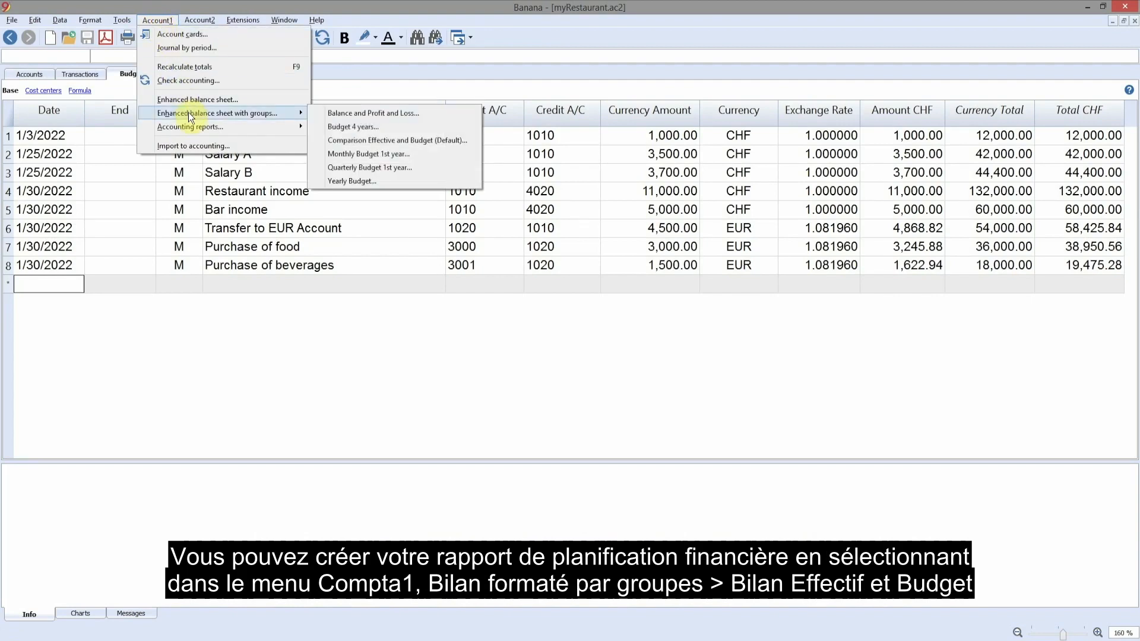
left_click(365, 140)
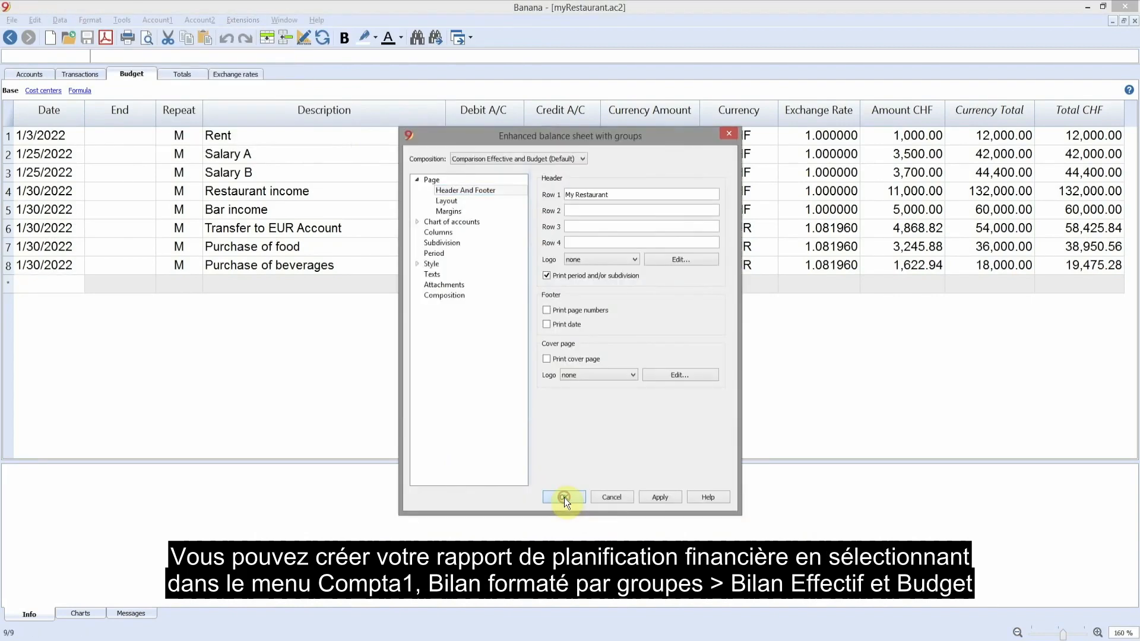
left_click(564, 497)
left_click_drag(1063, 135, 1022, 102)
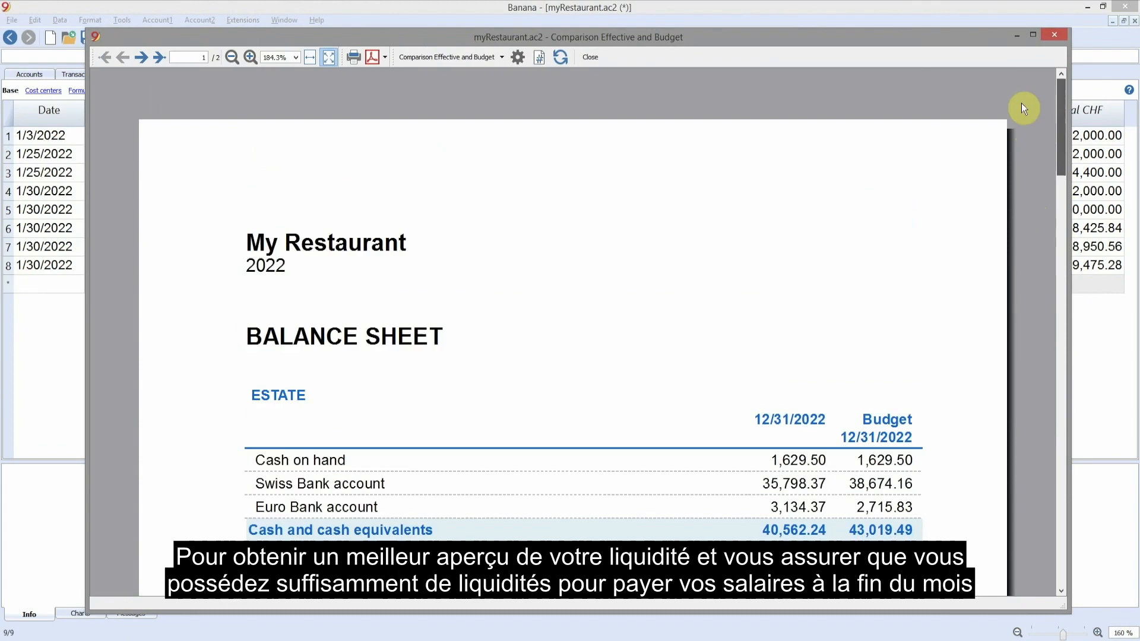
- Switch the report to Monthly Budget 1st year, review its monthly profit and loss statement and close the preview
left_click(469, 57)
left_click(479, 113)
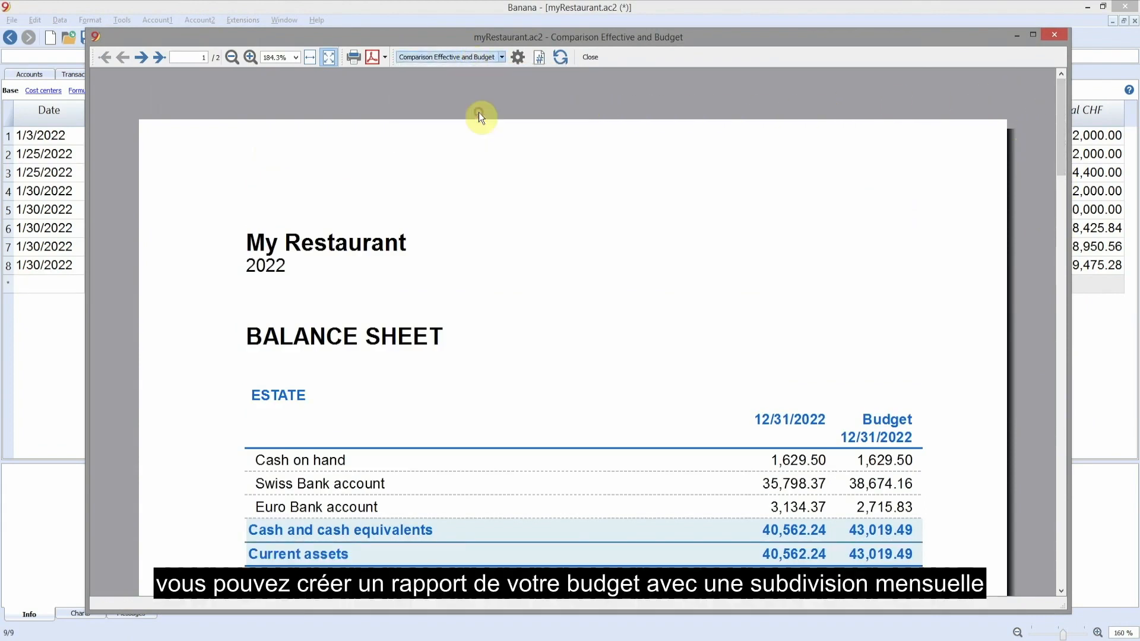
left_click_drag(1060, 131, 1070, 383)
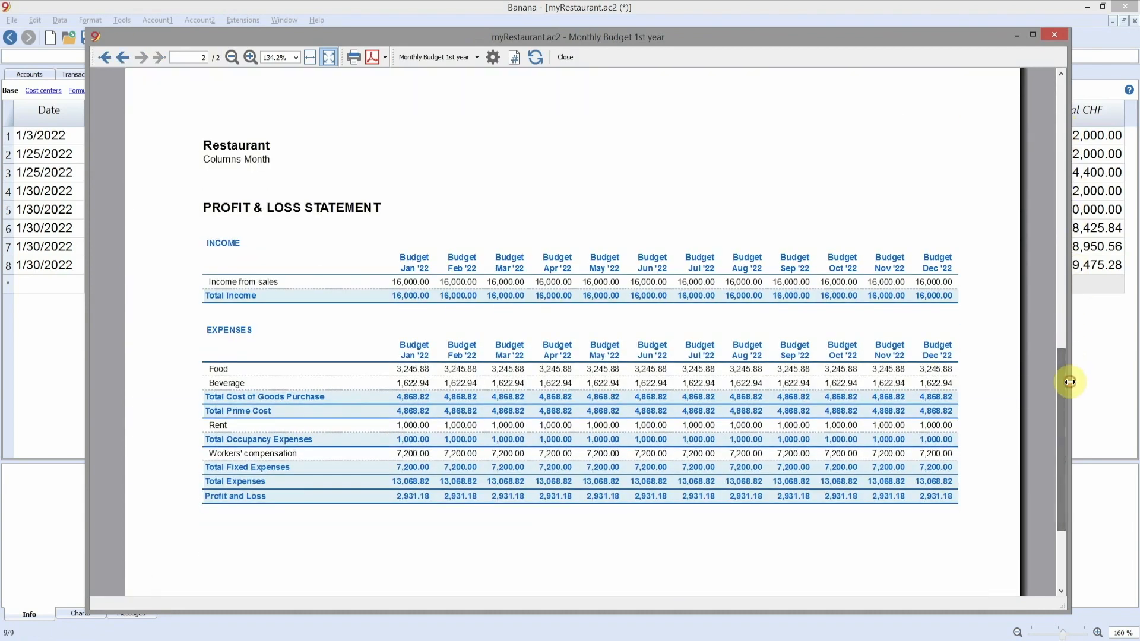
left_click(1054, 34)
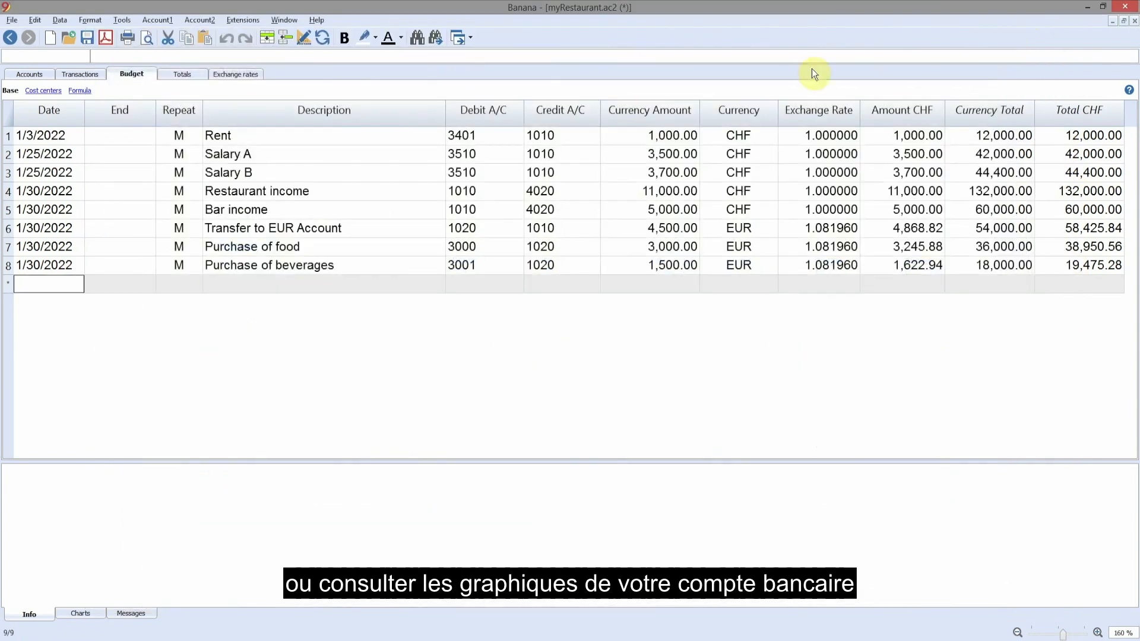
- Display the chart of Swiss Bank account 1010 from the Rent budget entry
left_click(557, 137)
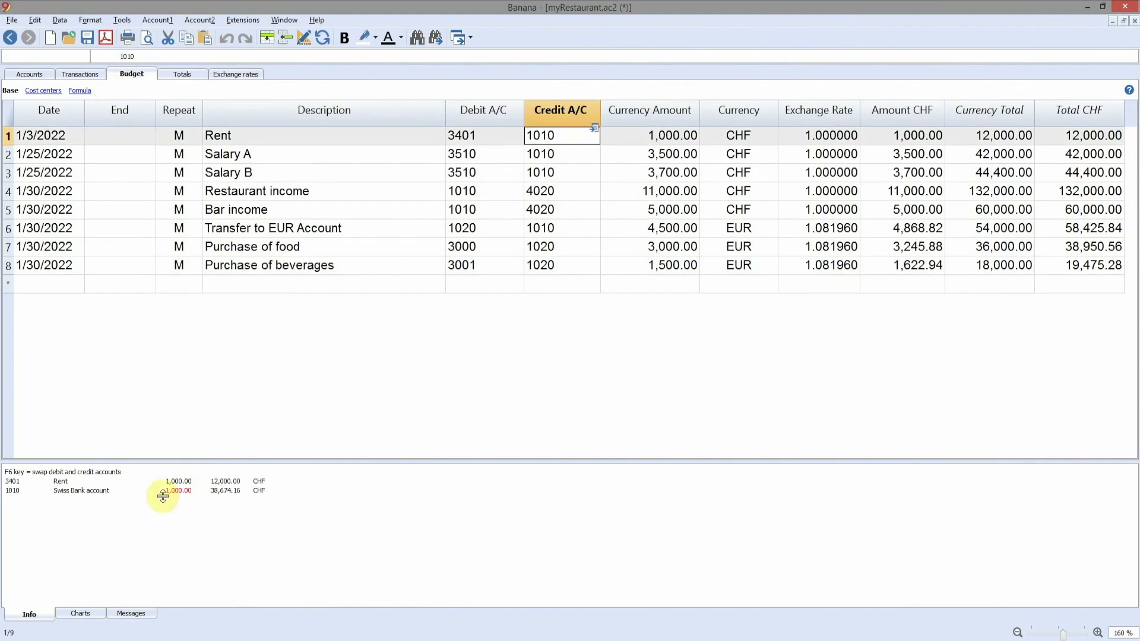
left_click(89, 614)
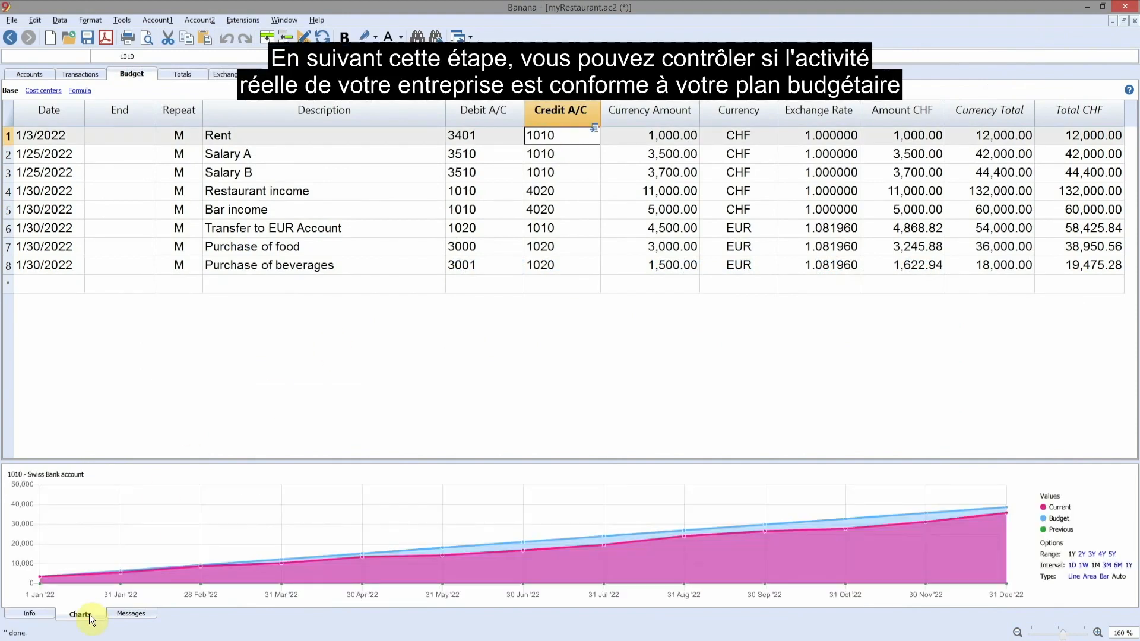